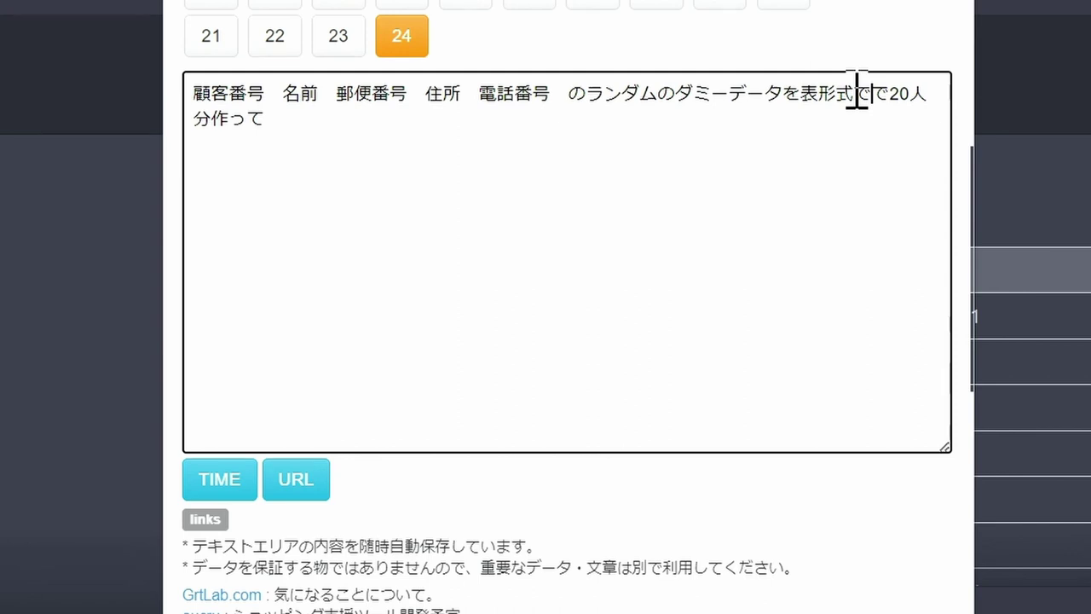
# Step: Delete the duplicated で from the dummy-data prompt in the memo
pyautogui.press('BackSpace')
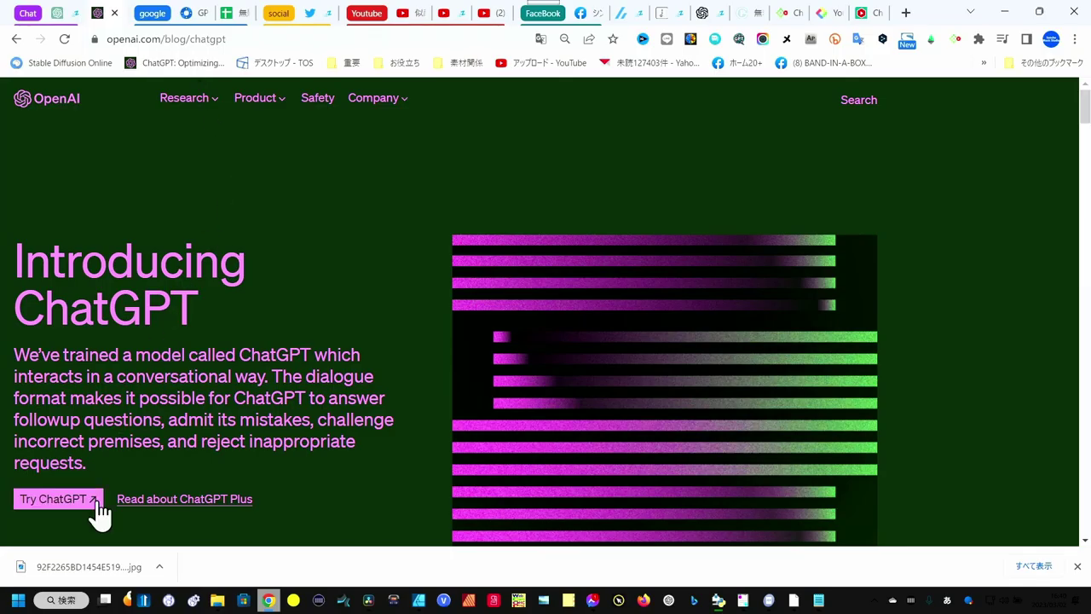
# Step: Launch ChatGPT from the Introducing ChatGPT page and dismiss the translation offer
pyautogui.click(56, 498)
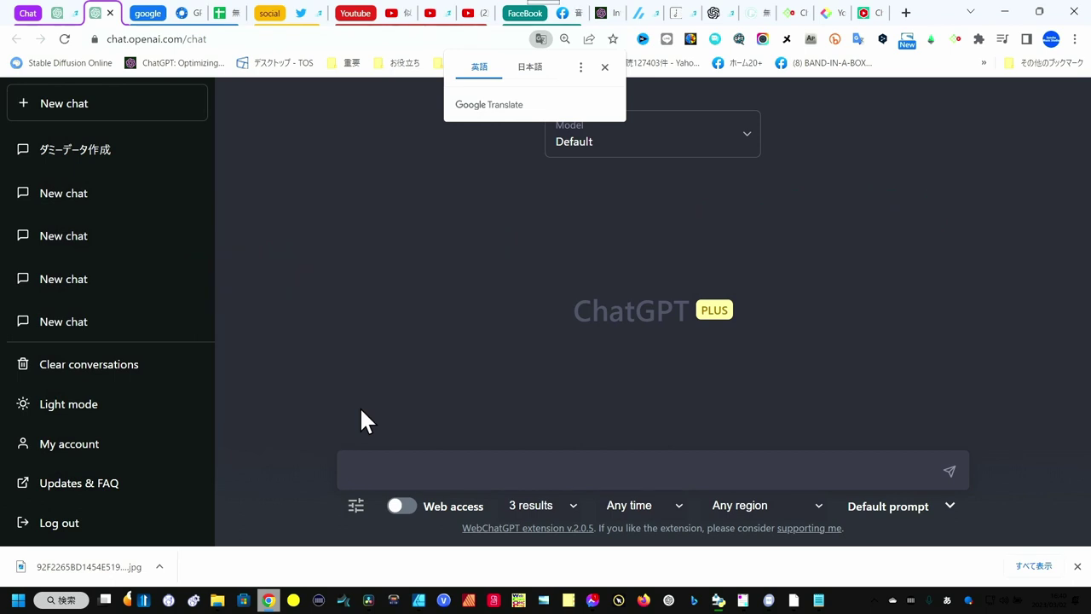
pyautogui.click(791, 49)
# Step: Copy the saved 20-person dummy-data prompt from the memo into ChatGPT and send it
pyautogui.click(788, 42)
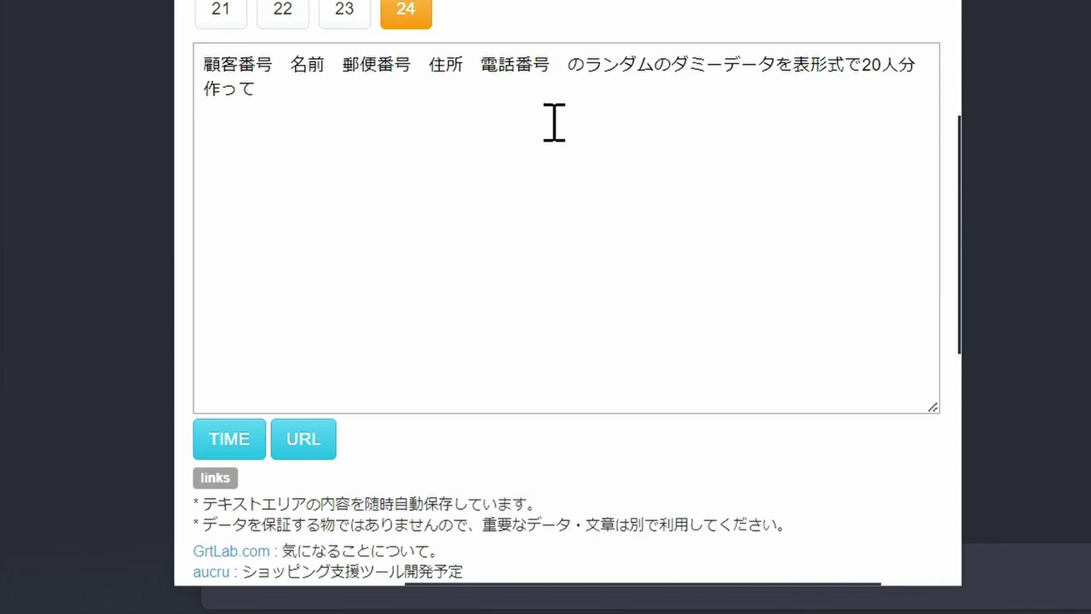
pyautogui.moveTo(348, 99)
pyautogui.mouseDown()
pyautogui.moveTo(197, 93)
pyautogui.moveTo(195, 70)
pyautogui.mouseUp()
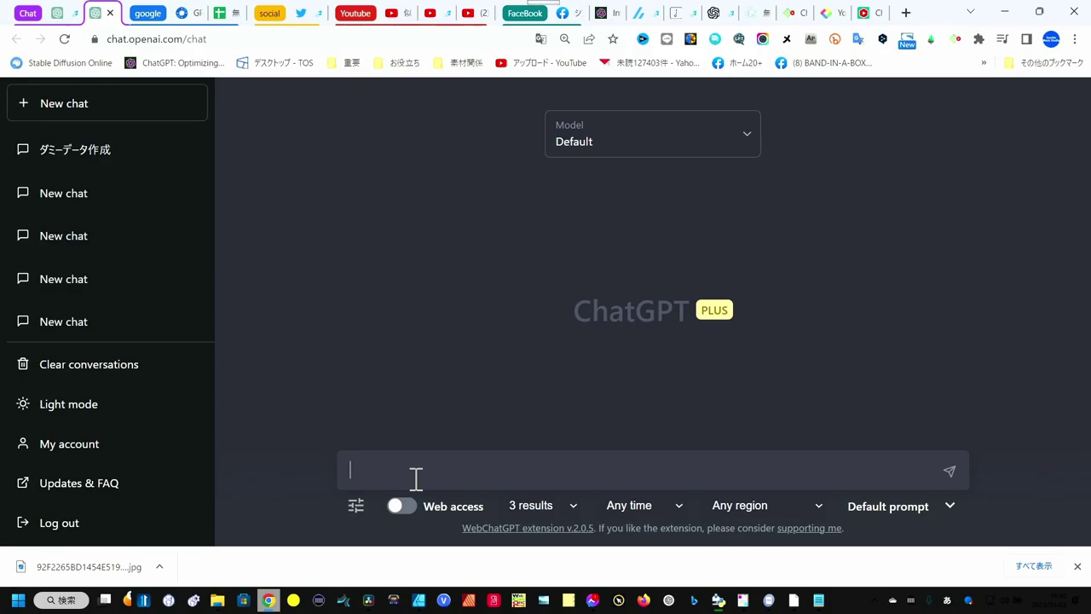
pyautogui.write('顧客番号\u3000名前\u3000郵便番号\u3000住所\u3000電話番号\u3000のランダムのダミーデータを表形式で20人分作って')
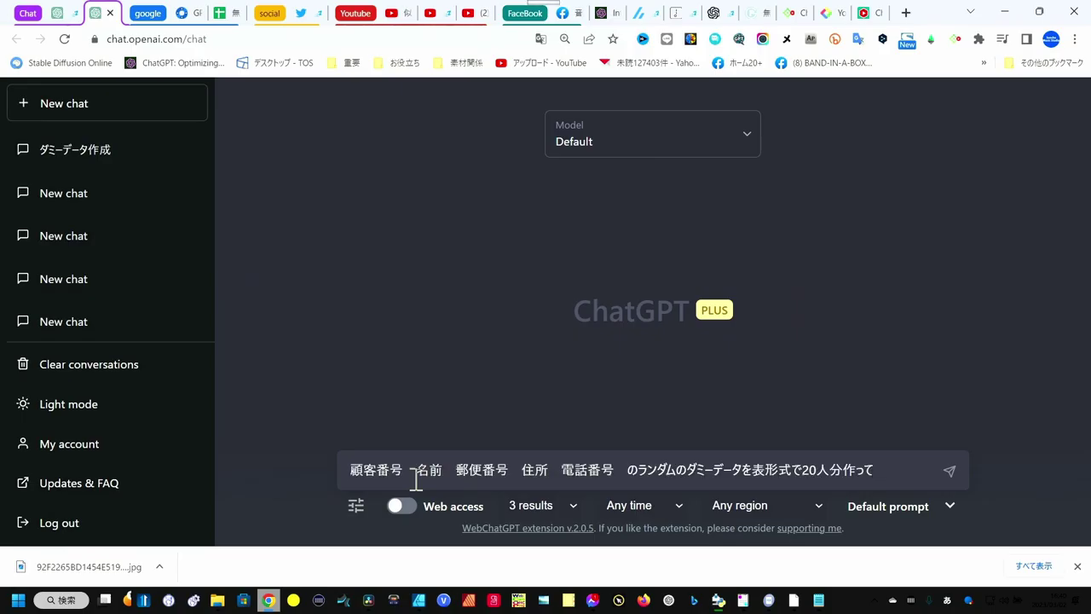
pyautogui.press('Return')
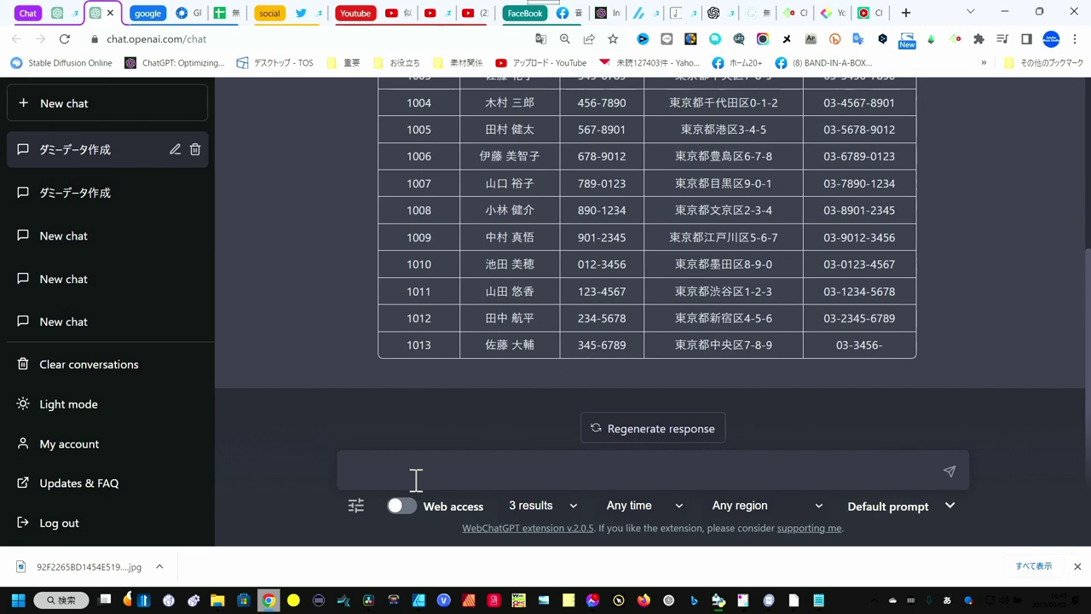
# Step: Send the follow-up request 同じ形式で後10人分 and review the added rows 1014–1023
pyautogui.write('o')
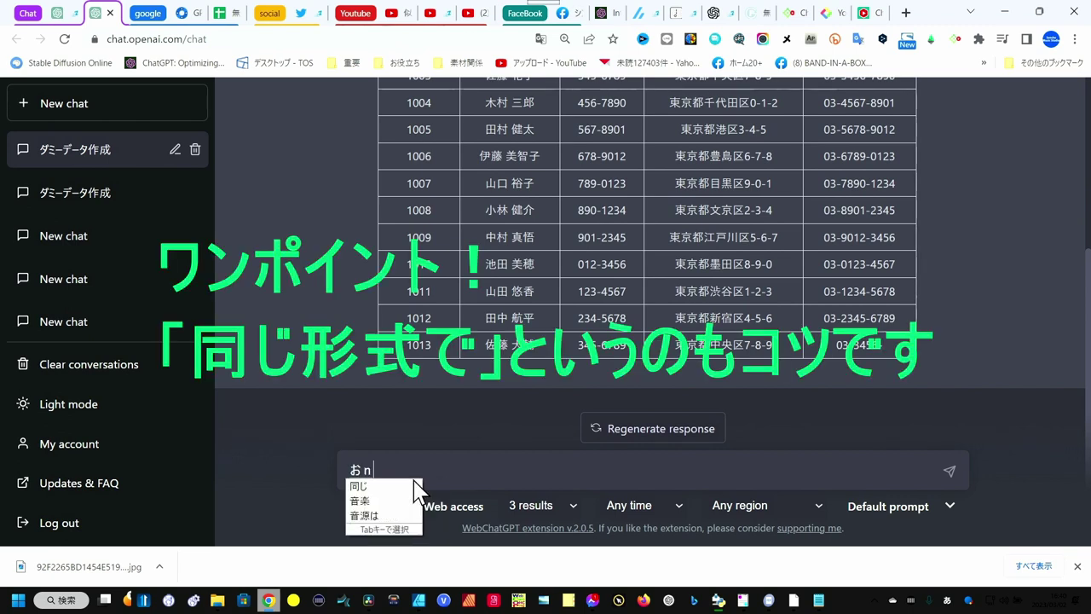
pyautogui.write('najikeishi')
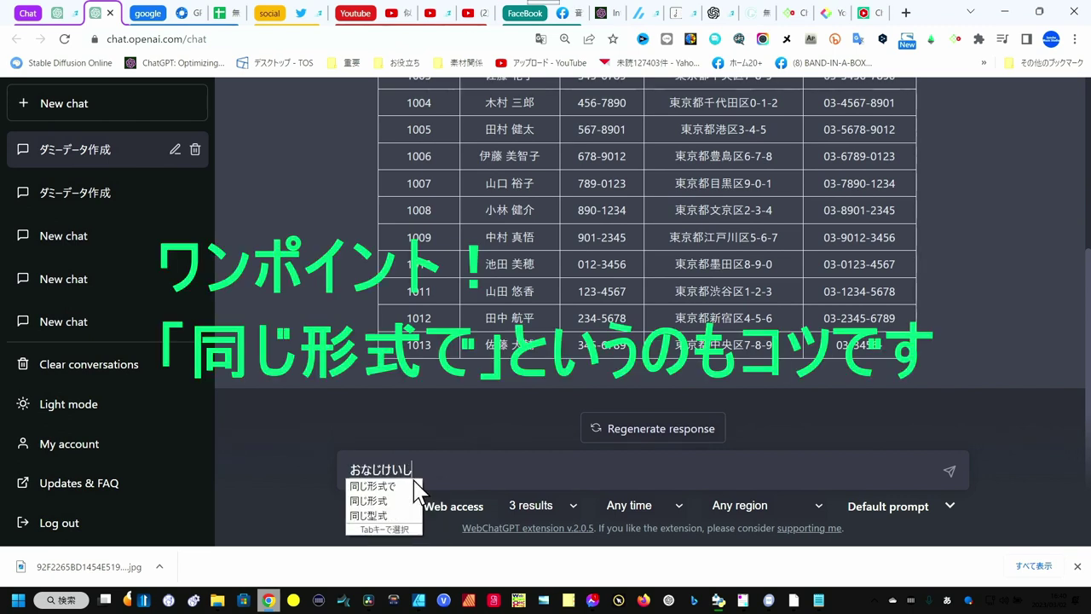
pyautogui.write('ki')
pyautogui.press('Tab')
pyautogui.write('ato')
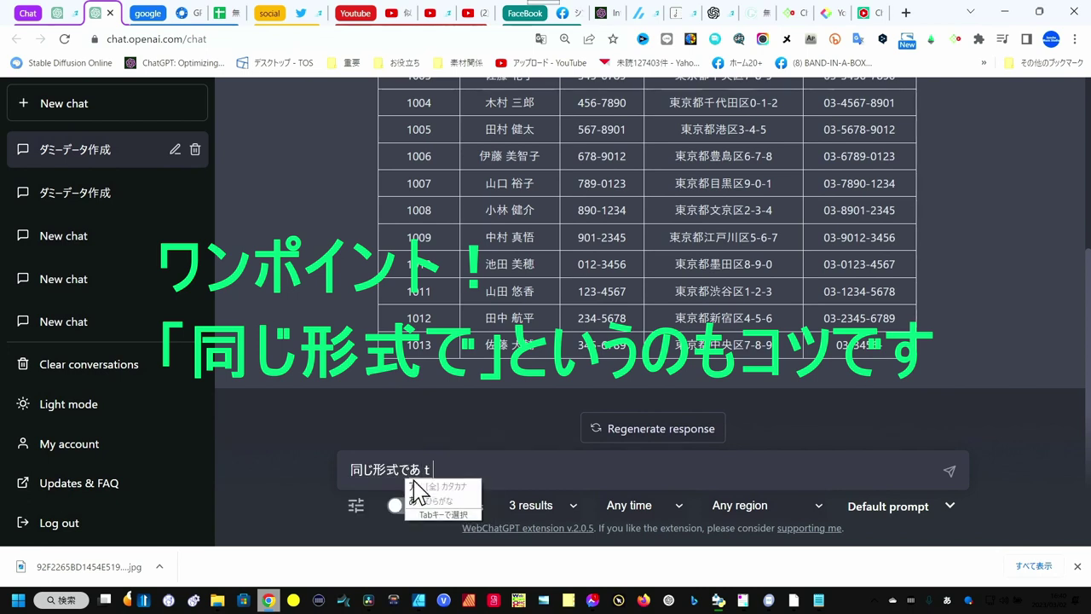
pyautogui.write('10ninn')
pyautogui.write('un')
pyautogui.press('Tab')
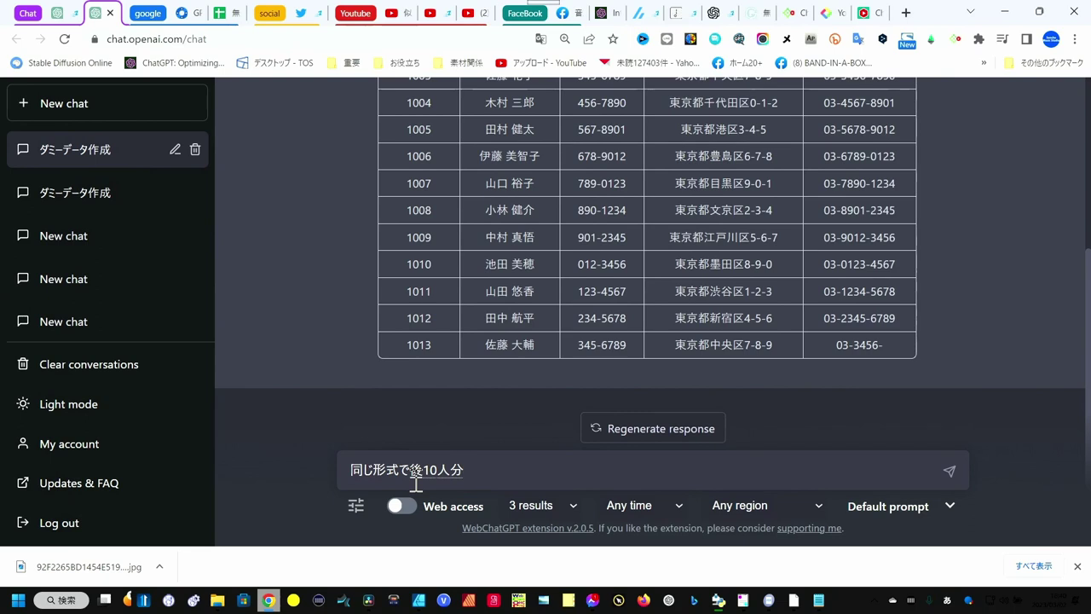
pyautogui.press('Return')
pyautogui.press('Return')
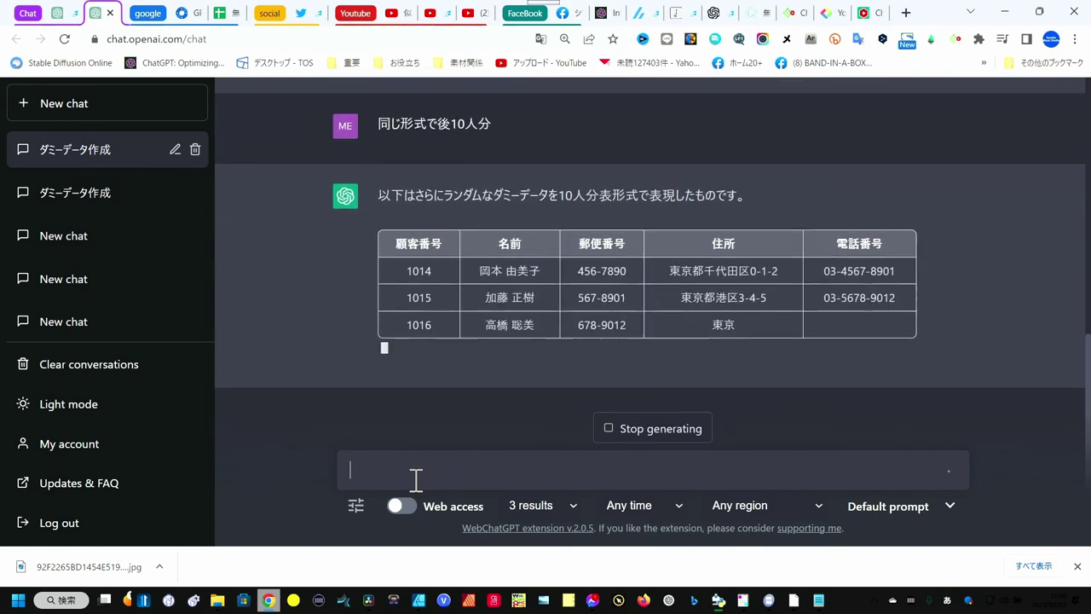
pyautogui.scroll(2, 450, 253)
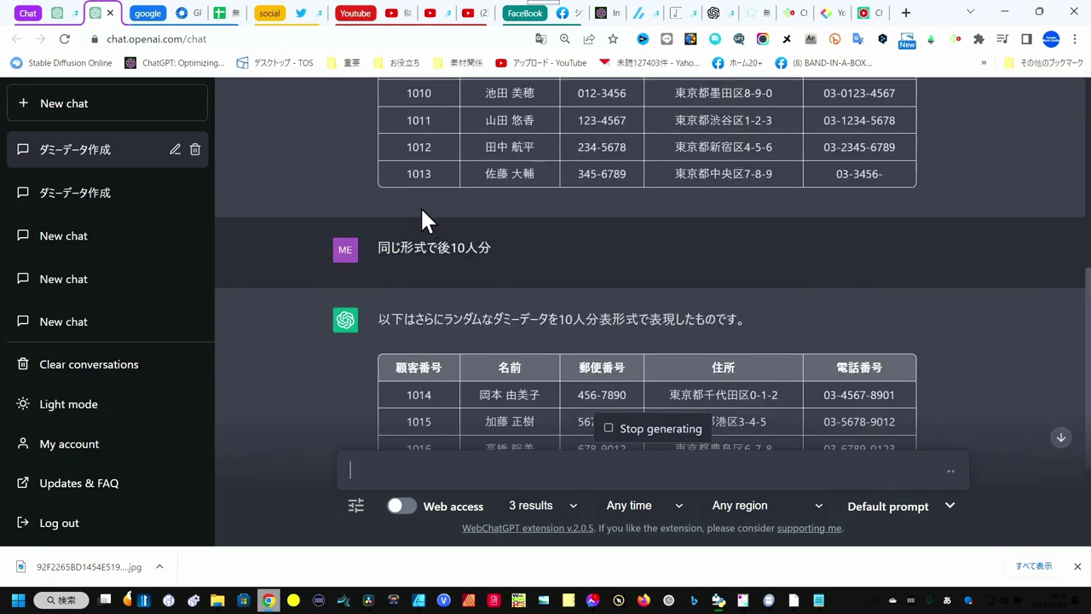
pyautogui.scroll(-2, 507, 351)
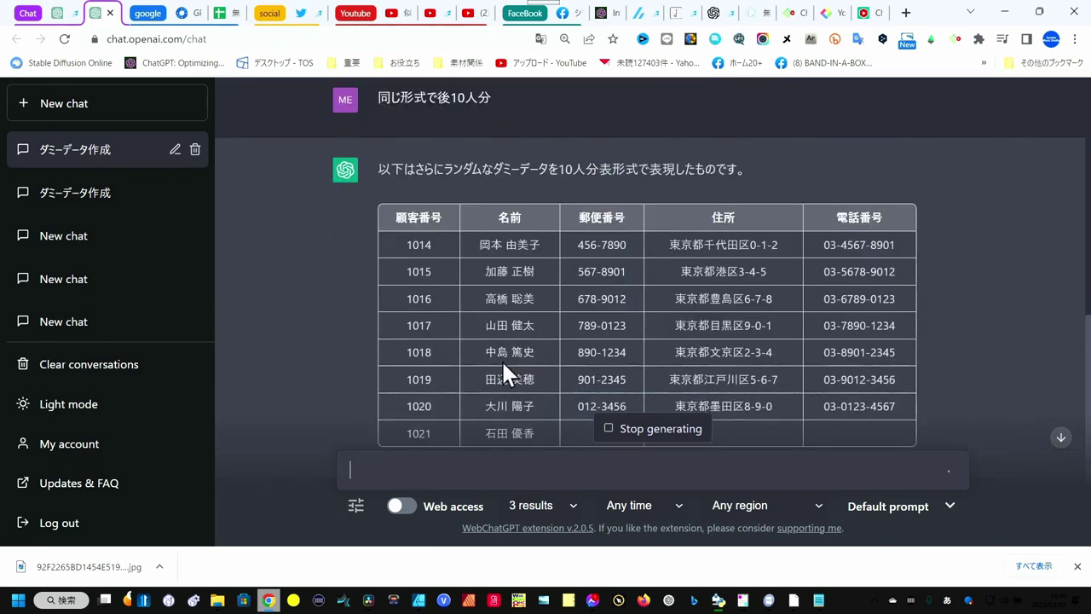
pyautogui.scroll(-2, 490, 400)
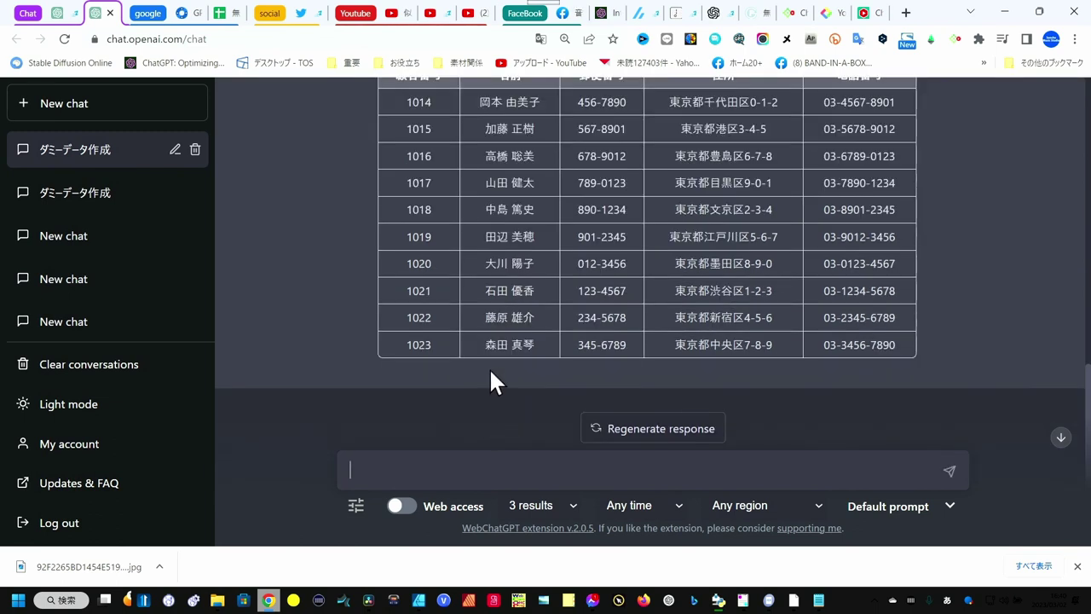
pyautogui.scroll(3, 491, 382)
pyautogui.scroll(3, 491, 382)
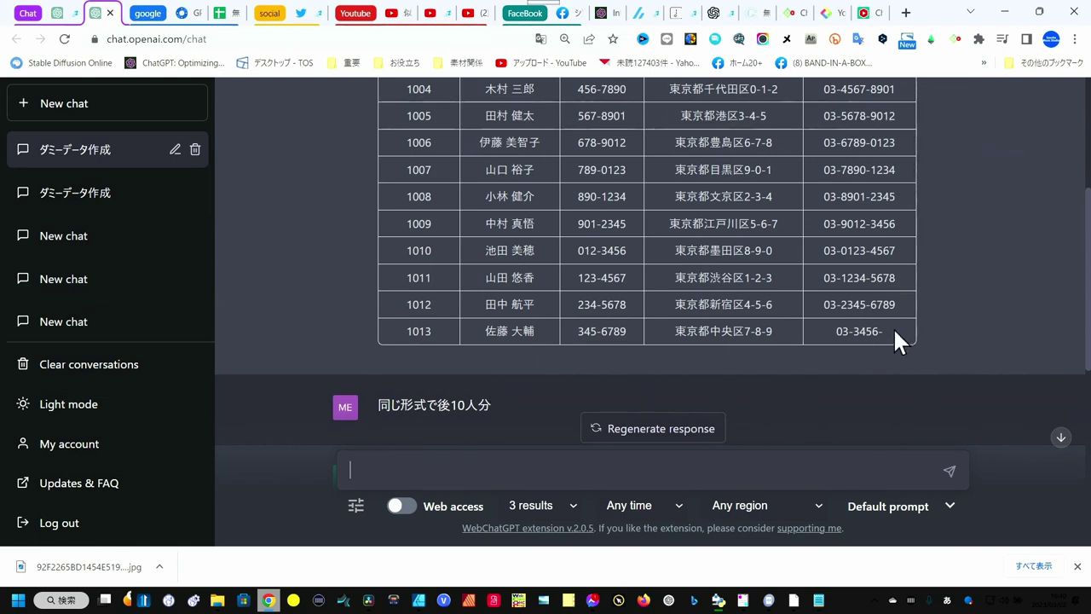
# Step: Select the first customer table, rows 1001–1013 with headings, and open a new browser tab
pyautogui.moveTo(893, 327)
pyautogui.mouseDown()
pyautogui.moveTo(384, 142)
pyautogui.moveTo(381, 292)
pyautogui.mouseUp()
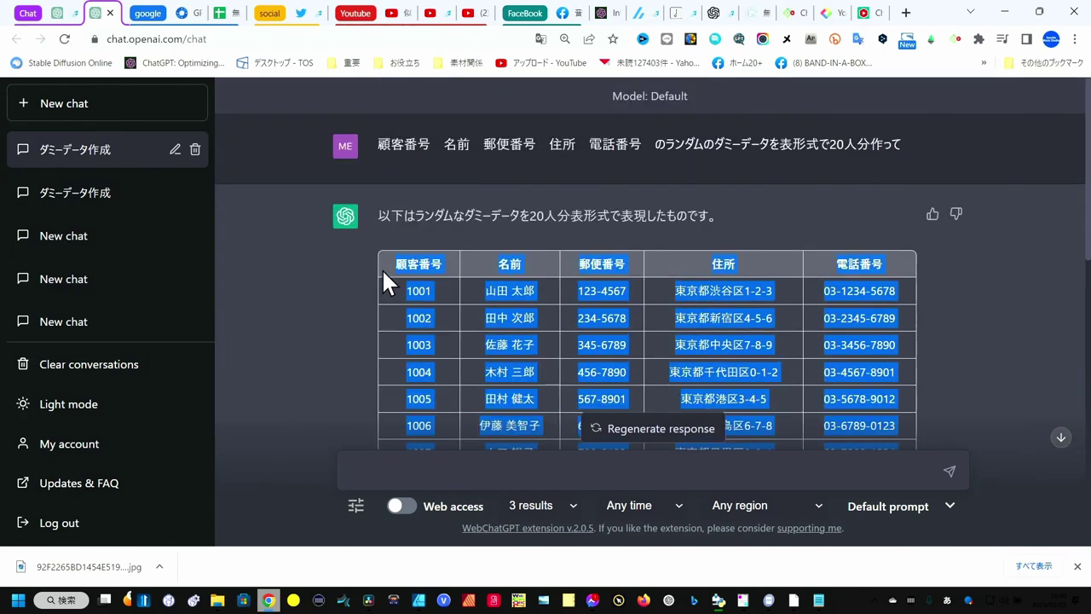
pyautogui.moveTo(383, 272); pyautogui.dragTo(383, 272)
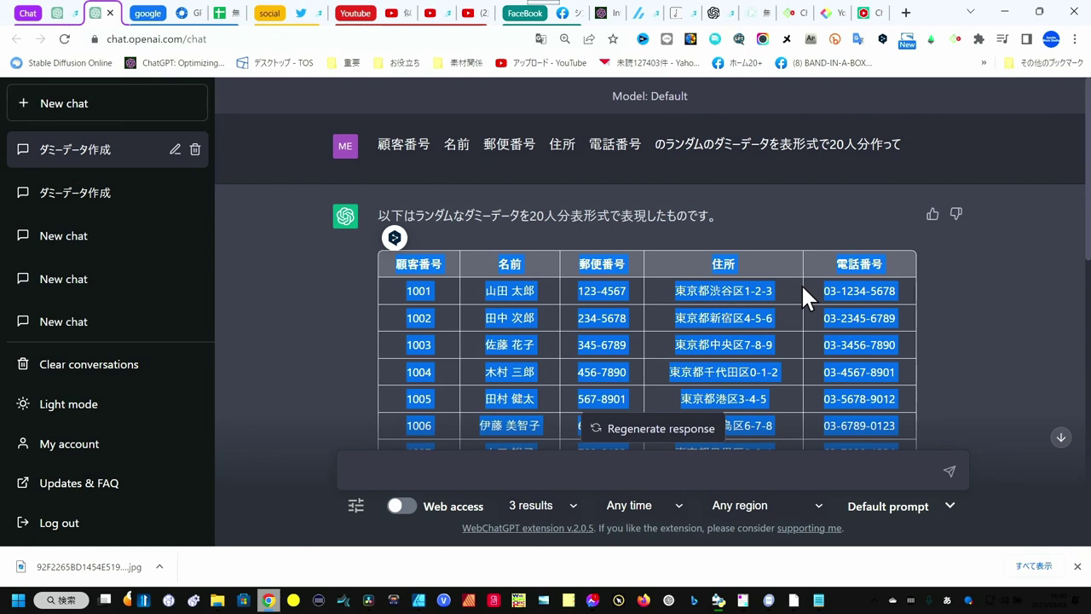
pyautogui.hotkey('ctrl', 't')
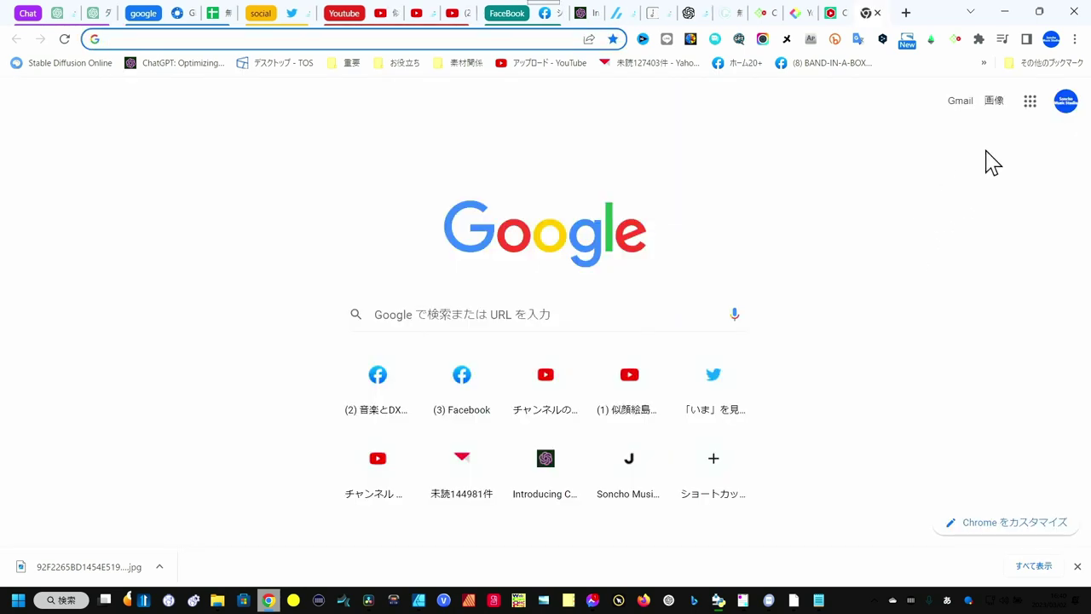
# Step: Create a blank Google Sheets spreadsheet and paste customers 1001–1013 into it
pyautogui.click(1030, 102)
pyautogui.scroll(-1, 1031, 265)
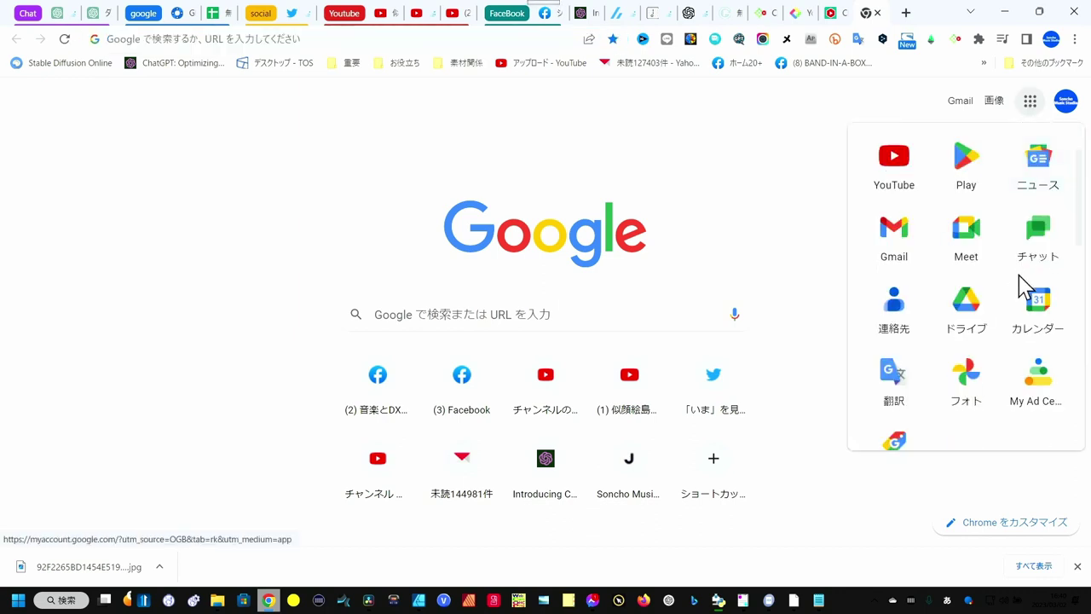
pyautogui.scroll(-2, 1027, 367)
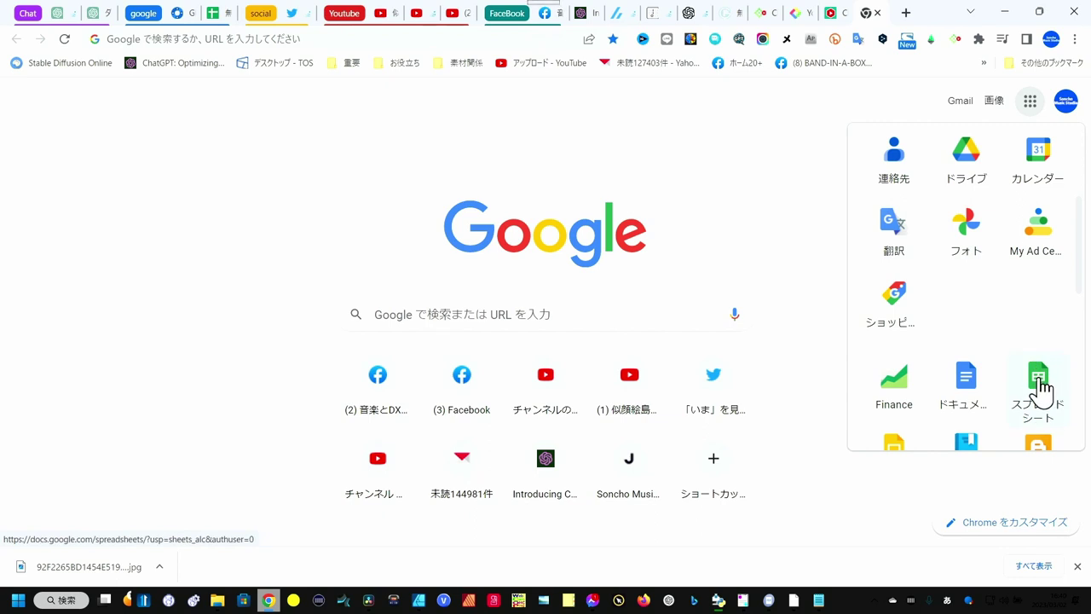
pyautogui.click(1042, 387)
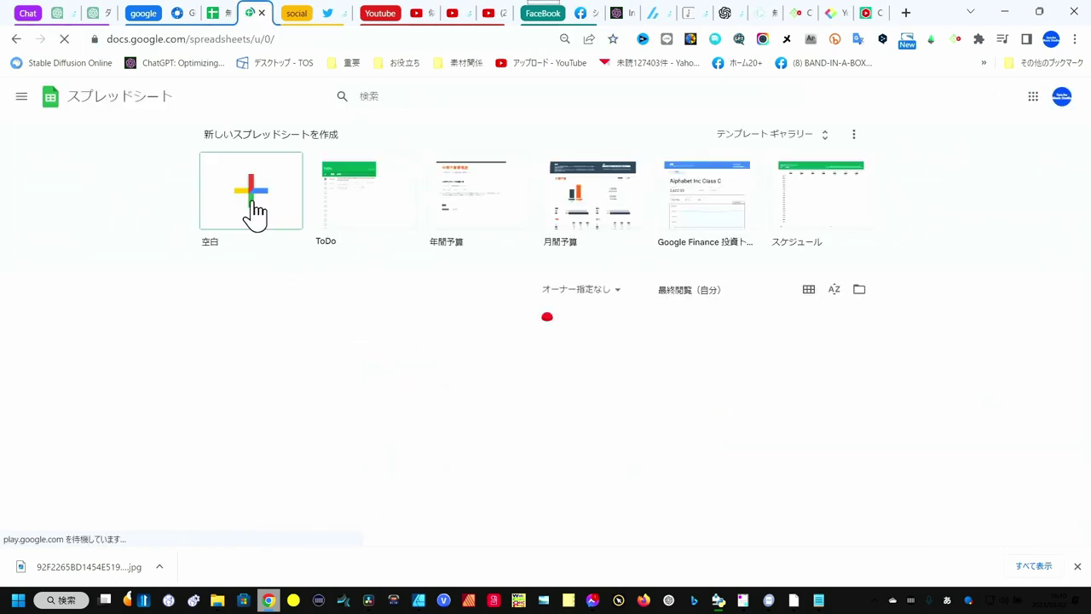
pyautogui.click(256, 213)
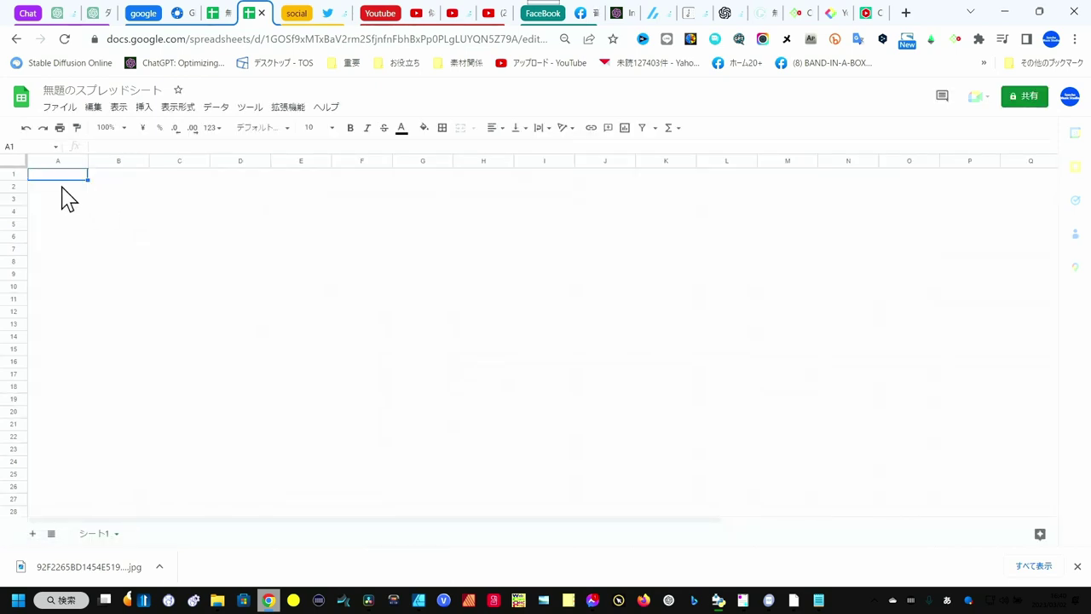
pyautogui.hotkey('ctrl', 'v')
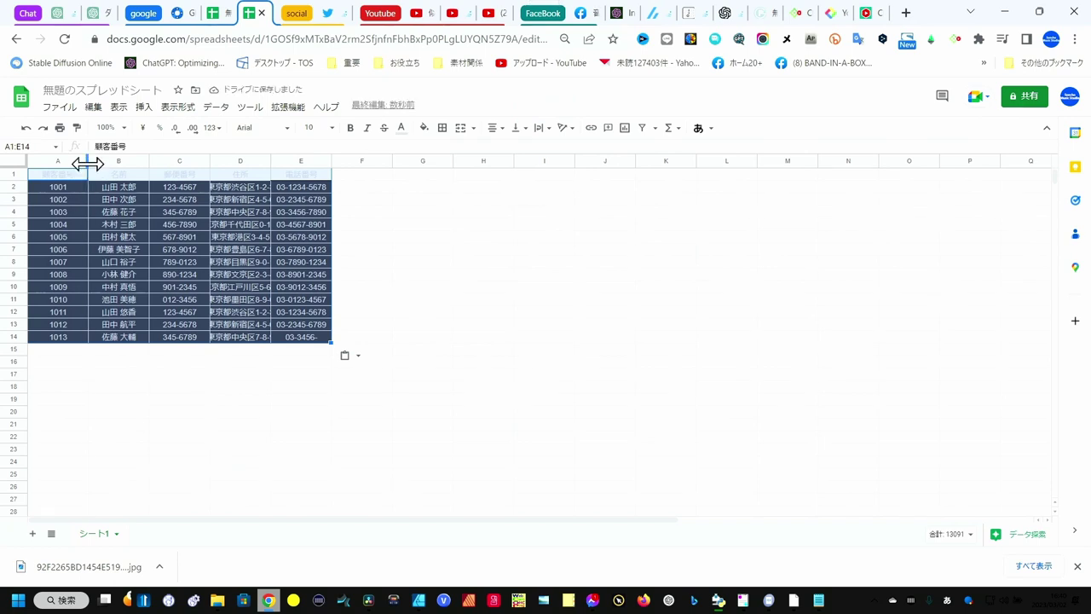
# Step: Widen columns A and D to fit customer numbers and addresses, then return to ChatGPT
pyautogui.moveTo(88, 164); pyautogui.dragTo(137, 163)
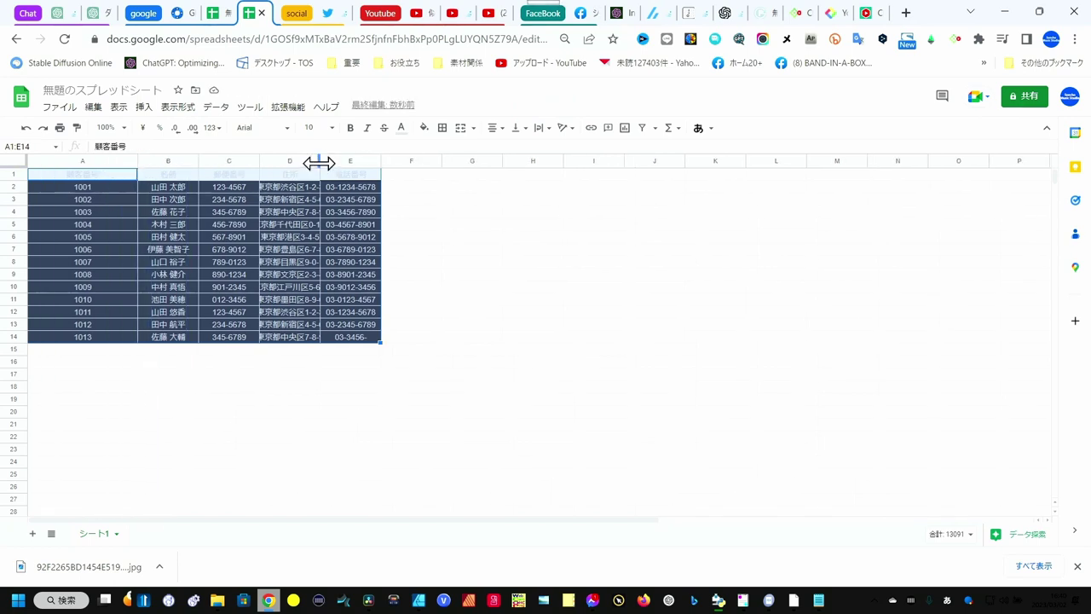
pyautogui.moveTo(319, 163); pyautogui.dragTo(505, 164)
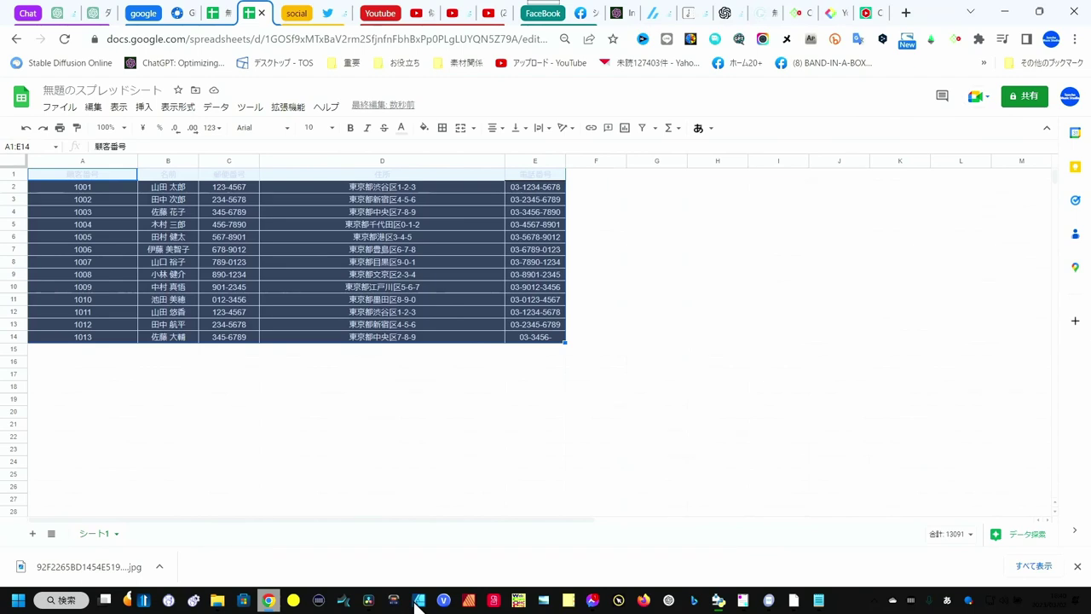
pyautogui.click(104, 17)
pyautogui.scroll(-3, 414, 296)
pyautogui.scroll(-3, 415, 298)
# Step: Select ChatGPT's second table of customers 1014–1023 and switch back to the spreadsheet
pyautogui.scroll(-3, 416, 300)
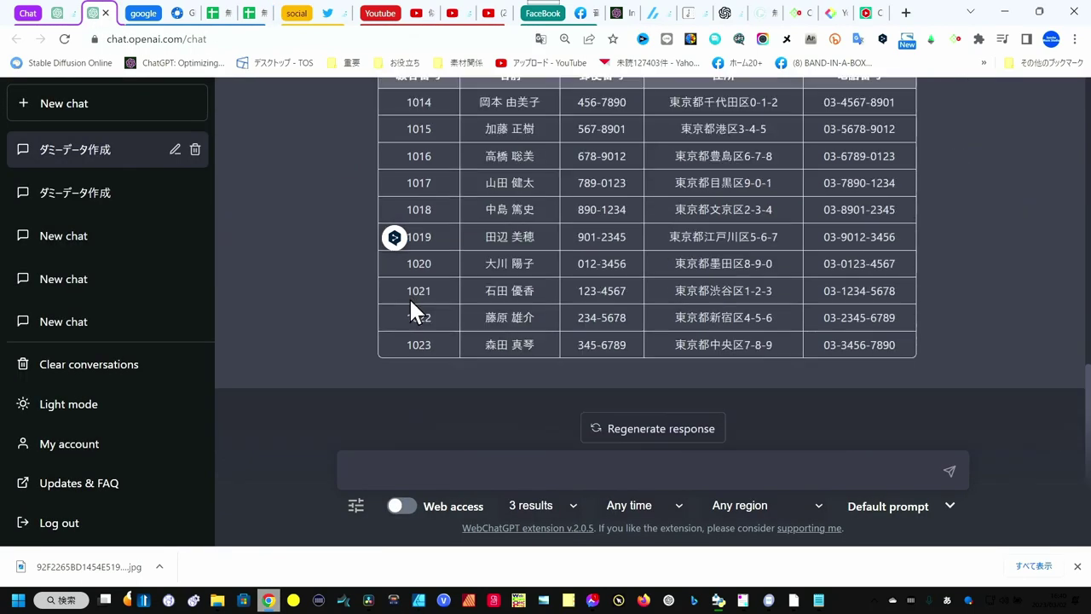
pyautogui.moveTo(899, 346)
pyautogui.mouseDown()
pyautogui.moveTo(401, 83)
pyautogui.moveTo(408, 267)
pyautogui.moveTo(410, 257)
pyautogui.mouseUp()
pyautogui.hotkey('ctrl', 'c')
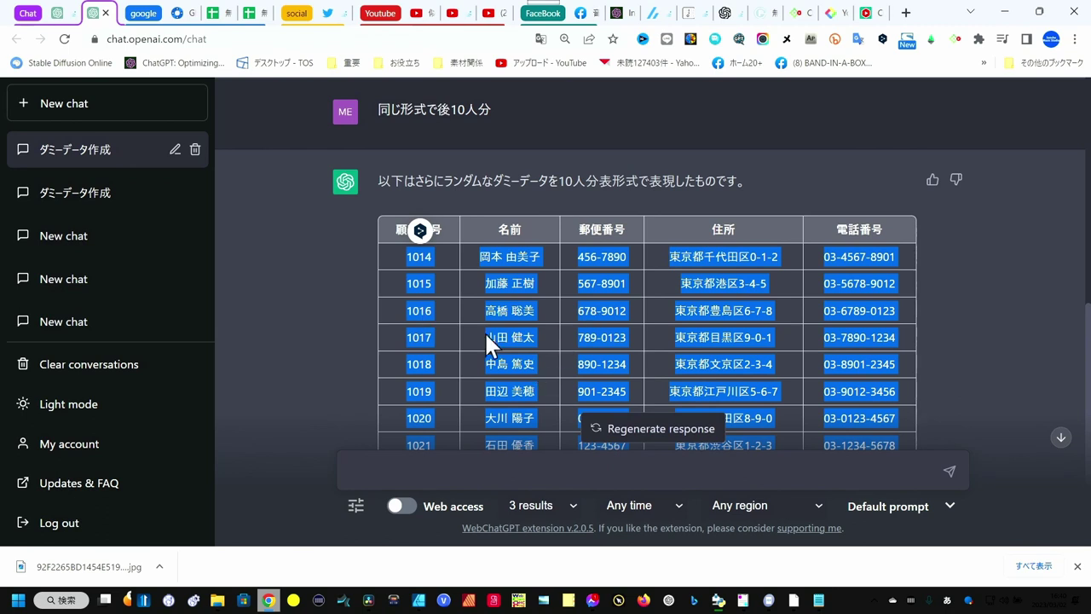
pyautogui.click(252, 12)
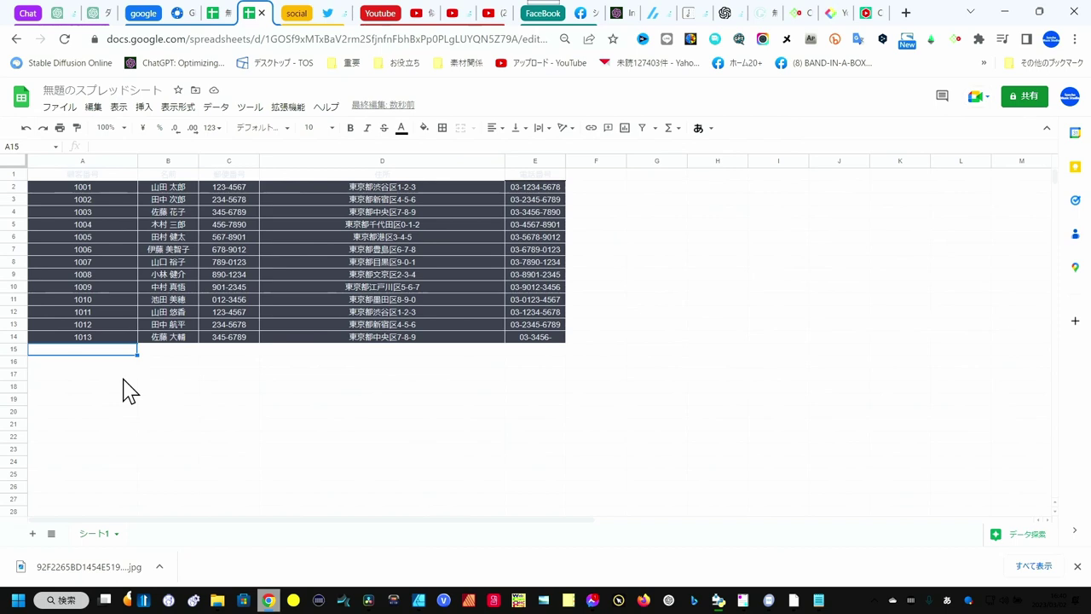
# Step: Paste customers 1014–1023 into rows 15–24 below the existing data
pyautogui.hotkey('ctrl', 'v')
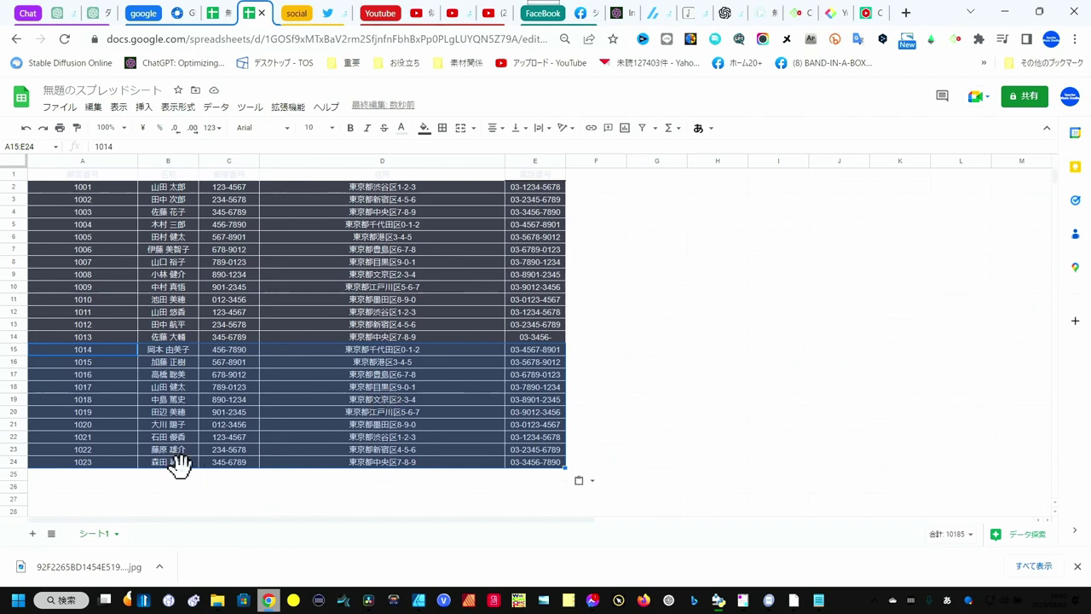
# Step: Launch Excel from the Start menu and create the blank workbook Book1
pyautogui.click(18, 599)
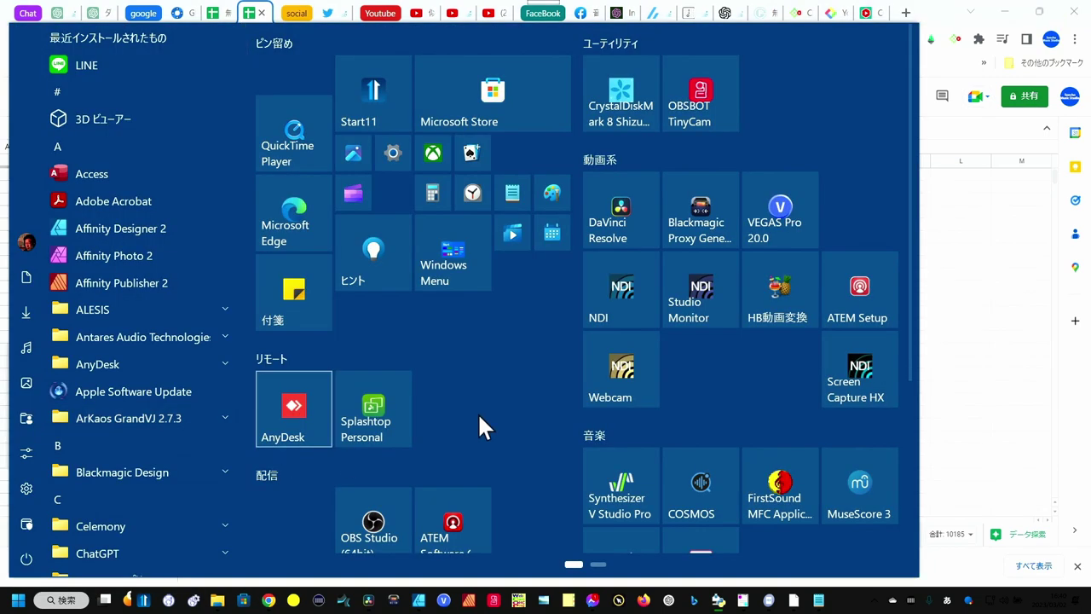
pyautogui.scroll(-2, 490, 416)
pyautogui.scroll(-2, 506, 409)
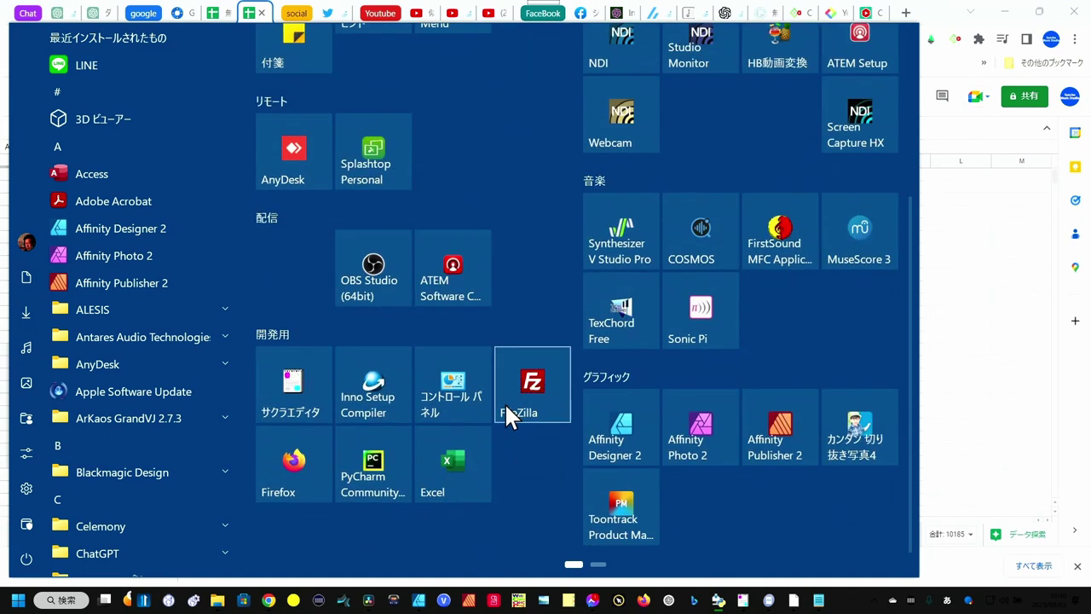
pyautogui.click(461, 465)
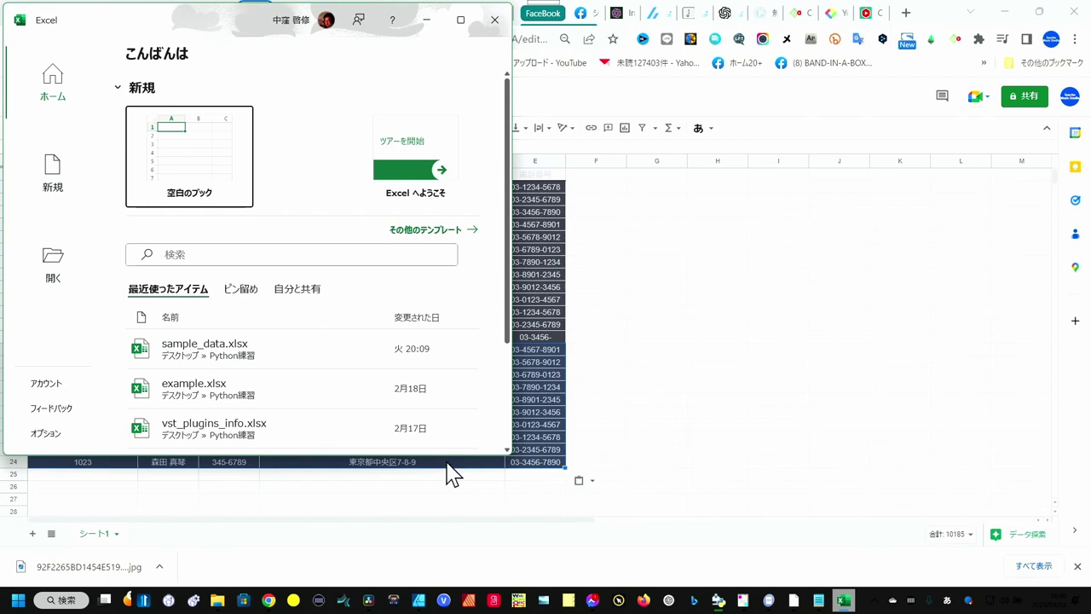
pyautogui.click(208, 173)
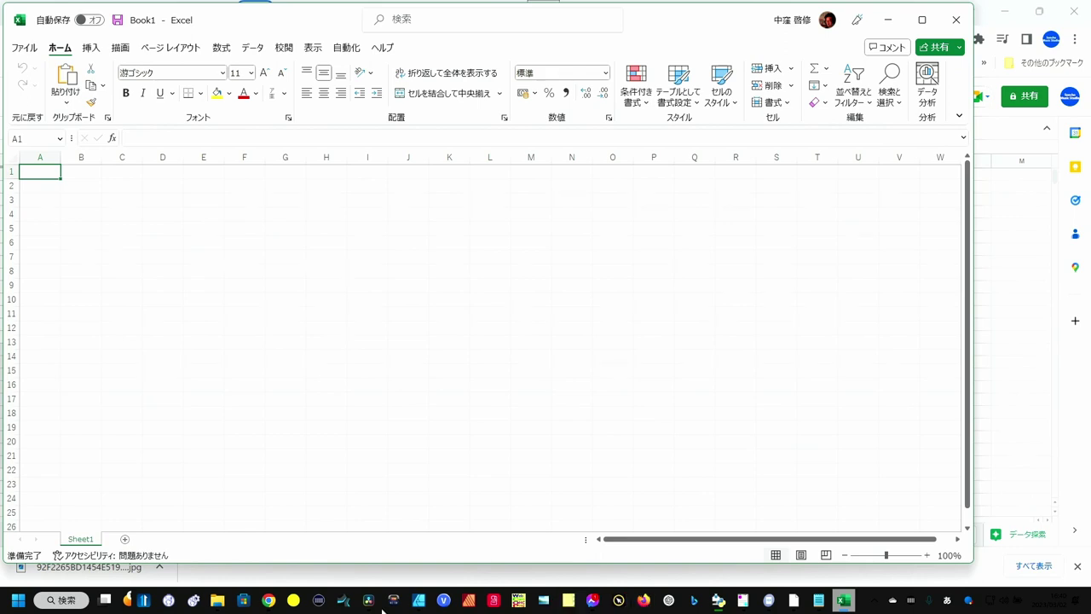
# Step: Select ChatGPT's first customer table, header row included, and bring Excel's Book1 back
pyautogui.moveTo(269, 600)
pyautogui.click(256, 541)
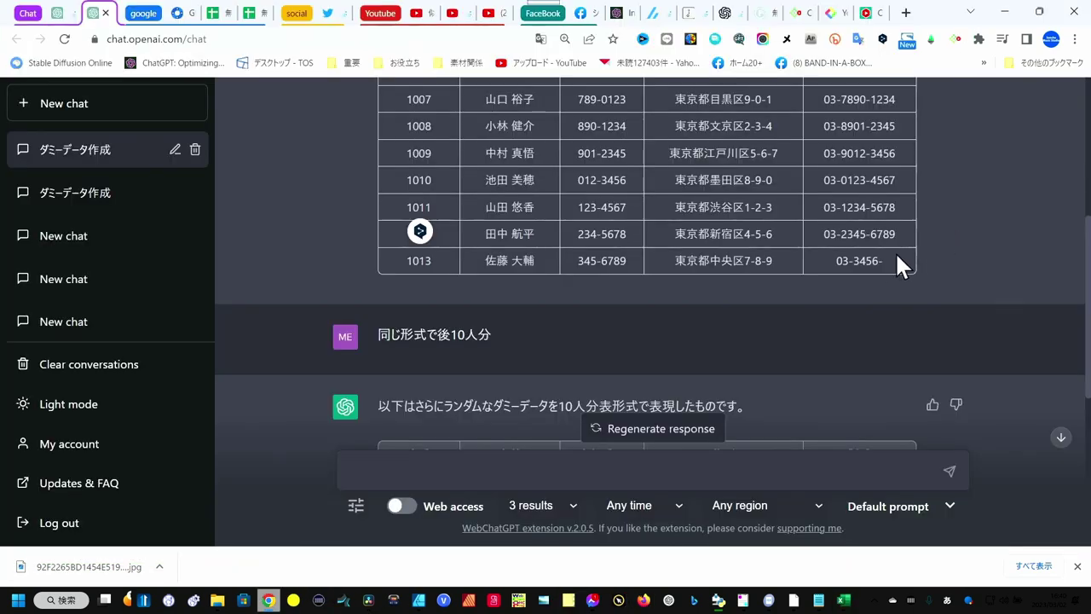
pyautogui.moveTo(892, 258)
pyautogui.mouseDown()
pyautogui.moveTo(394, 83)
pyautogui.moveTo(397, 241)
pyautogui.mouseUp()
pyautogui.hotkey('ctrl', 'c')
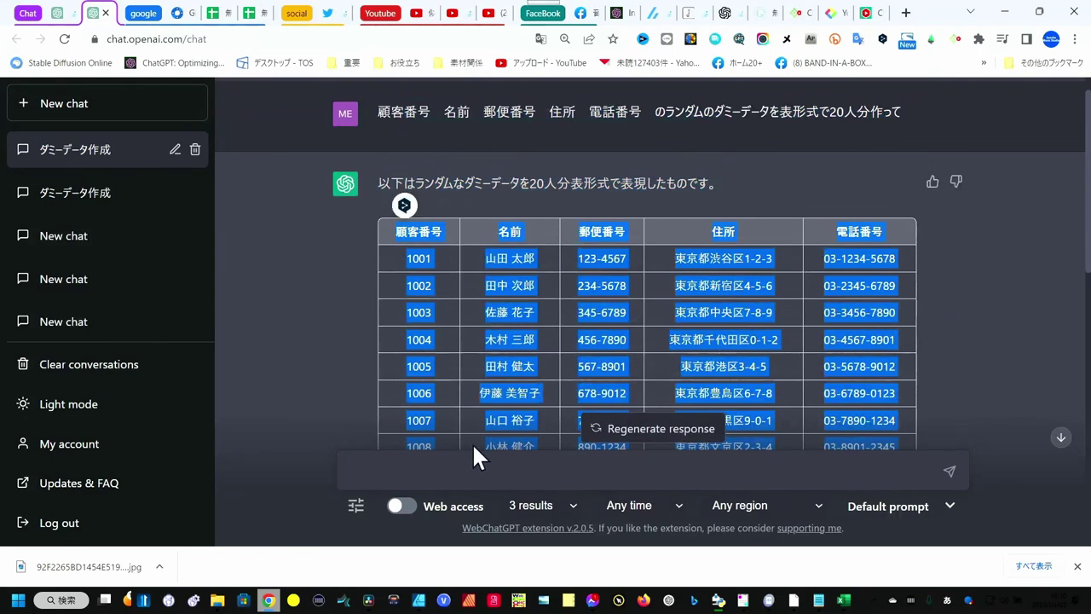
pyautogui.click(842, 601)
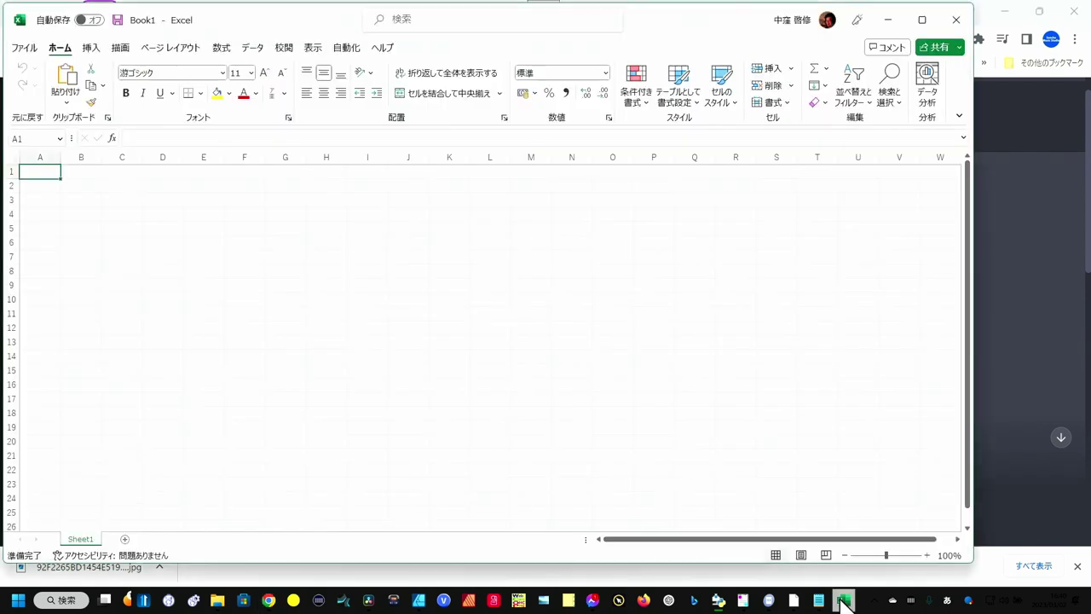
# Step: Paste customers 1001–1013 at A1, widen columns A, D and E, and copy customers 1014–1023 from ChatGPT
pyautogui.click(38, 172)
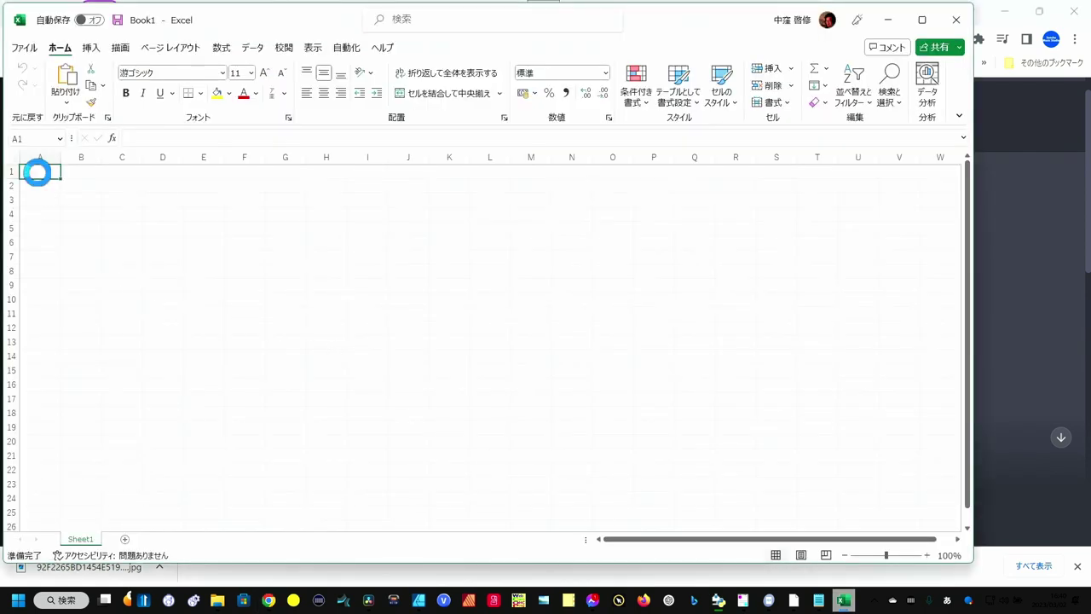
pyautogui.hotkey('ctrl', 'v')
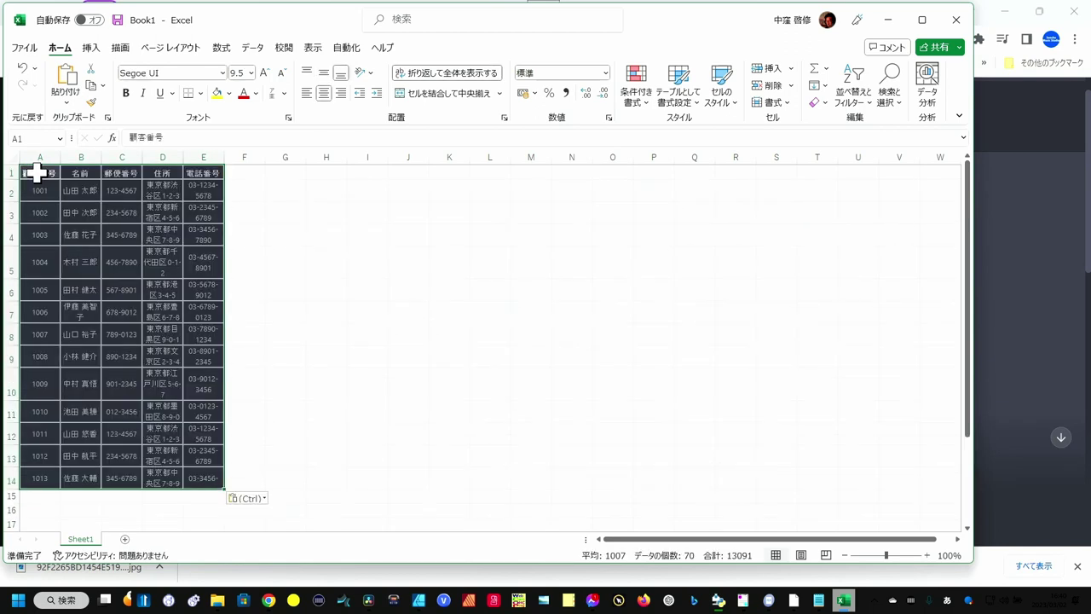
pyautogui.doubleClick(61, 157)
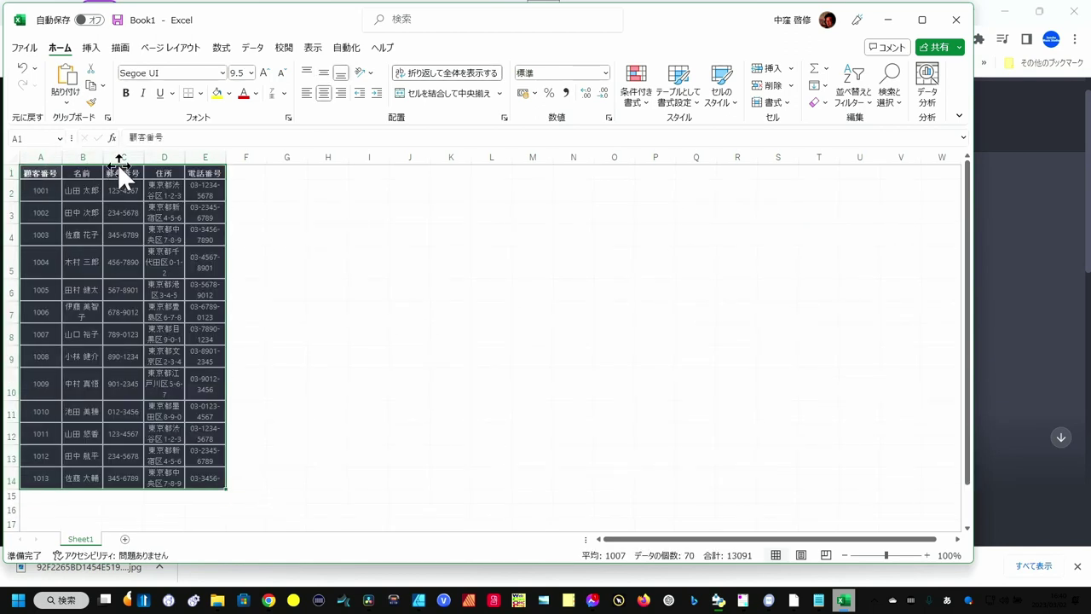
pyautogui.moveTo(185, 156); pyautogui.dragTo(321, 156)
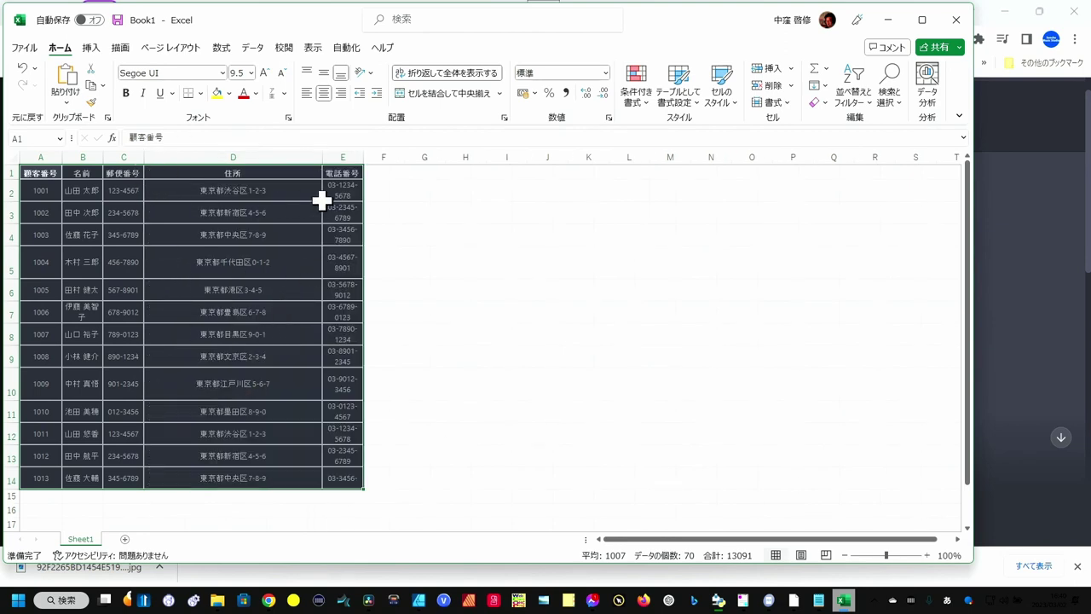
pyautogui.moveTo(363, 157); pyautogui.dragTo(402, 154)
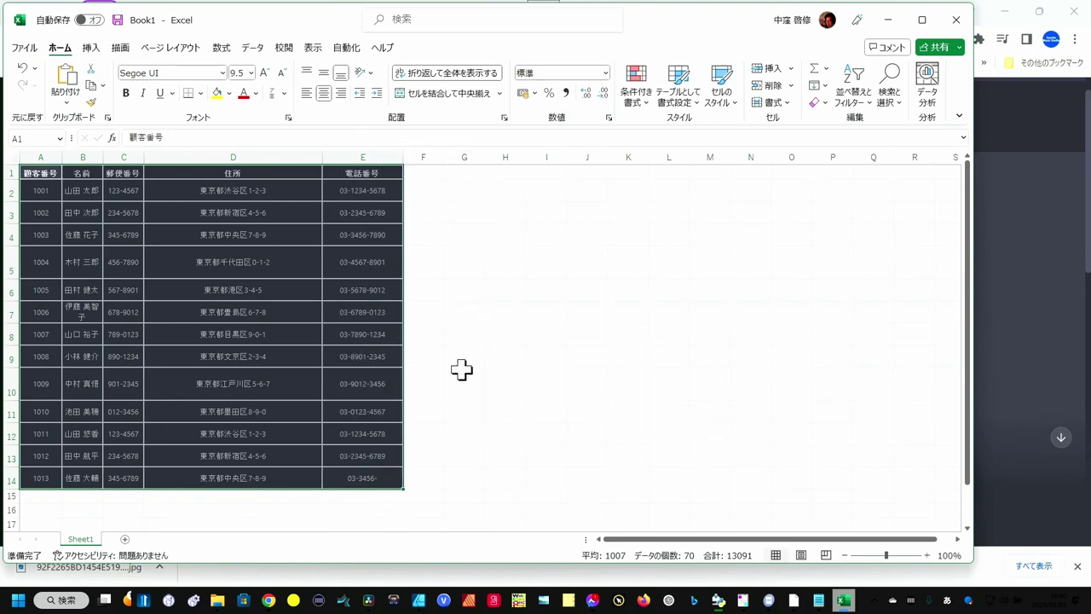
pyautogui.click(643, 600)
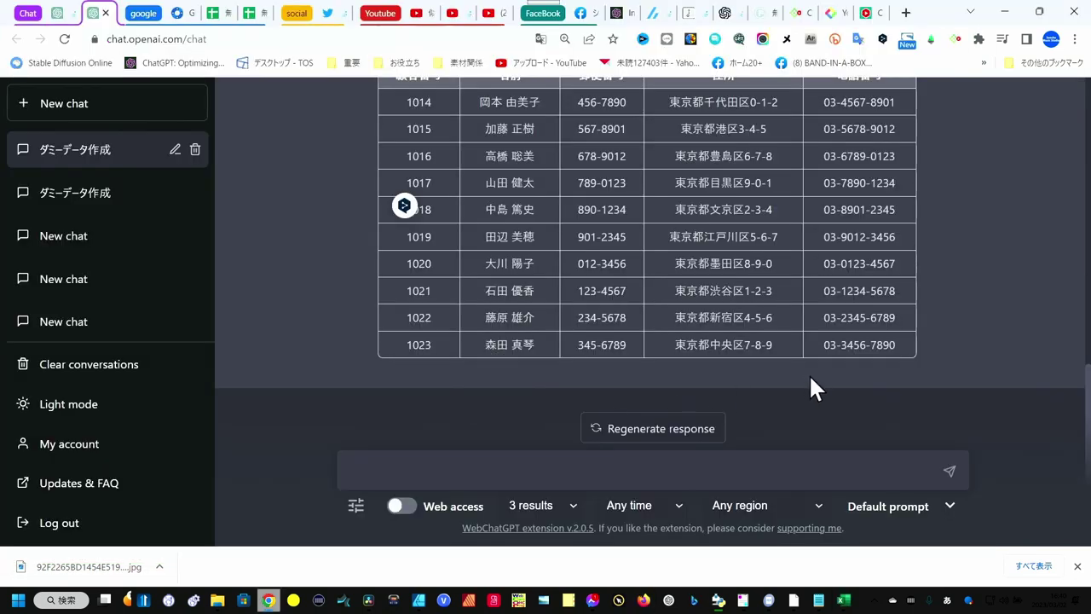
pyautogui.moveTo(899, 342)
pyautogui.mouseDown()
pyautogui.moveTo(444, 88)
pyautogui.moveTo(404, 103)
pyautogui.mouseUp()
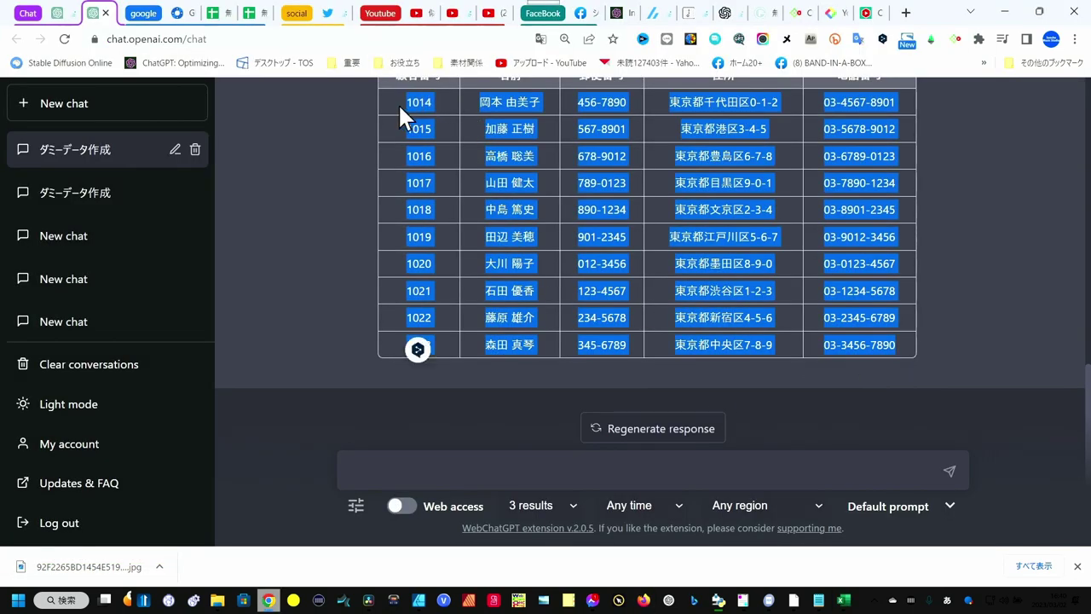
# Step: Paste customers 1014–1023 below the existing table, filling rows 15–24
pyautogui.hotkey('alt', 'Tab')
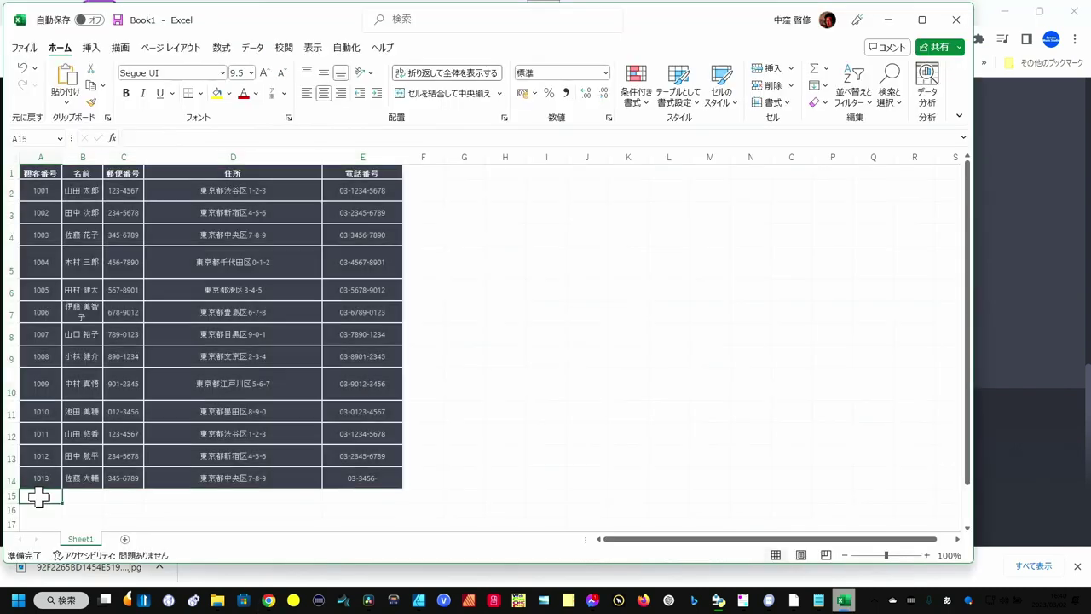
pyautogui.hotkey('ctrl', 'v')
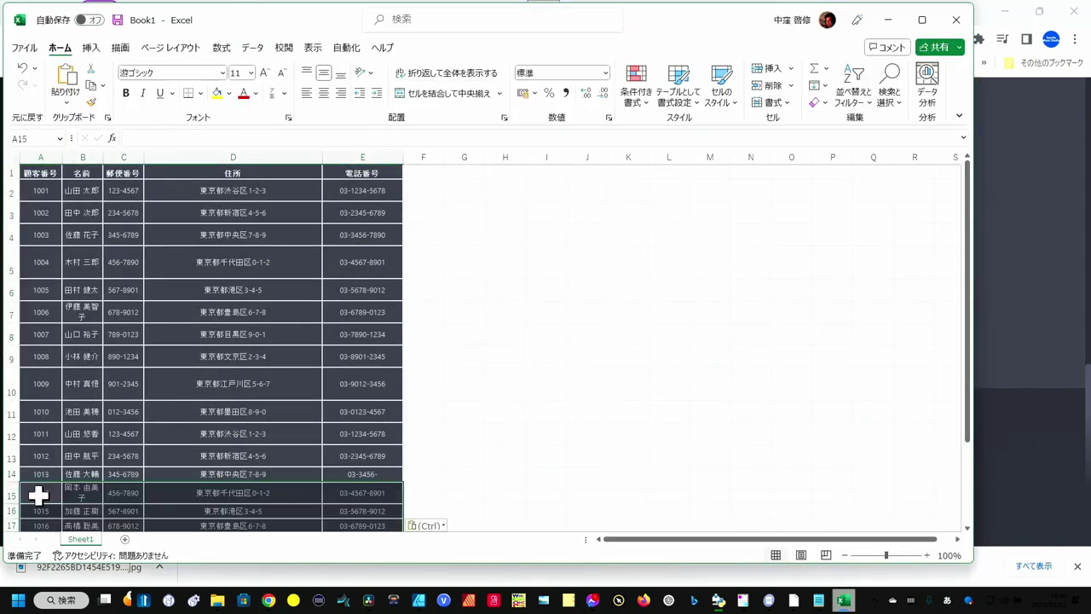
pyautogui.scroll(-2, 255, 426)
pyautogui.click(463, 364)
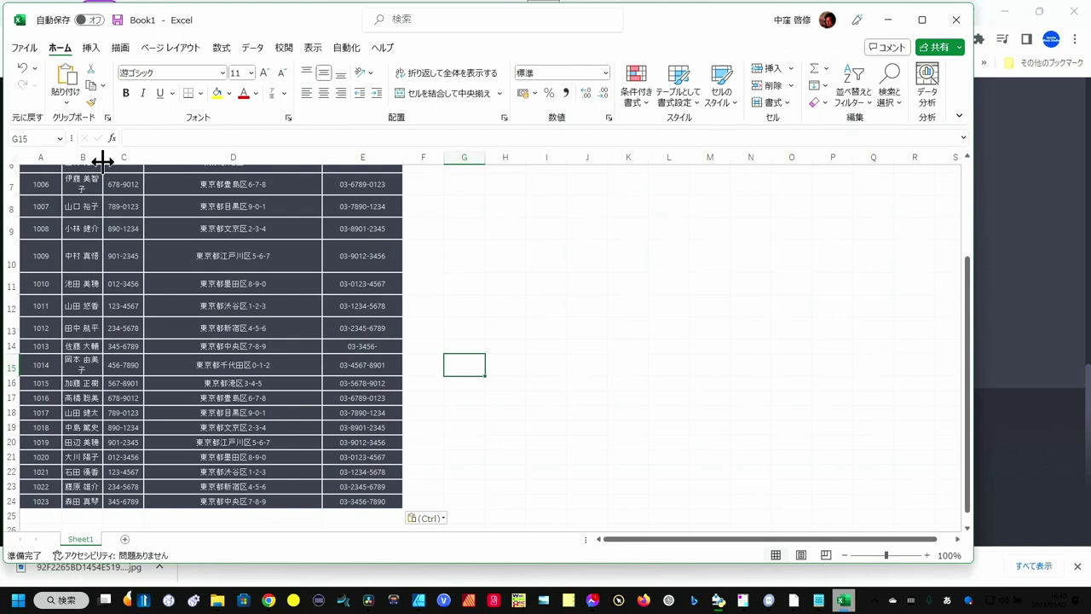
# Step: Autofit name column B so every name fits on one line, then select A1:E25
pyautogui.doubleClick(103, 157)
pyautogui.scroll(2, 256, 255)
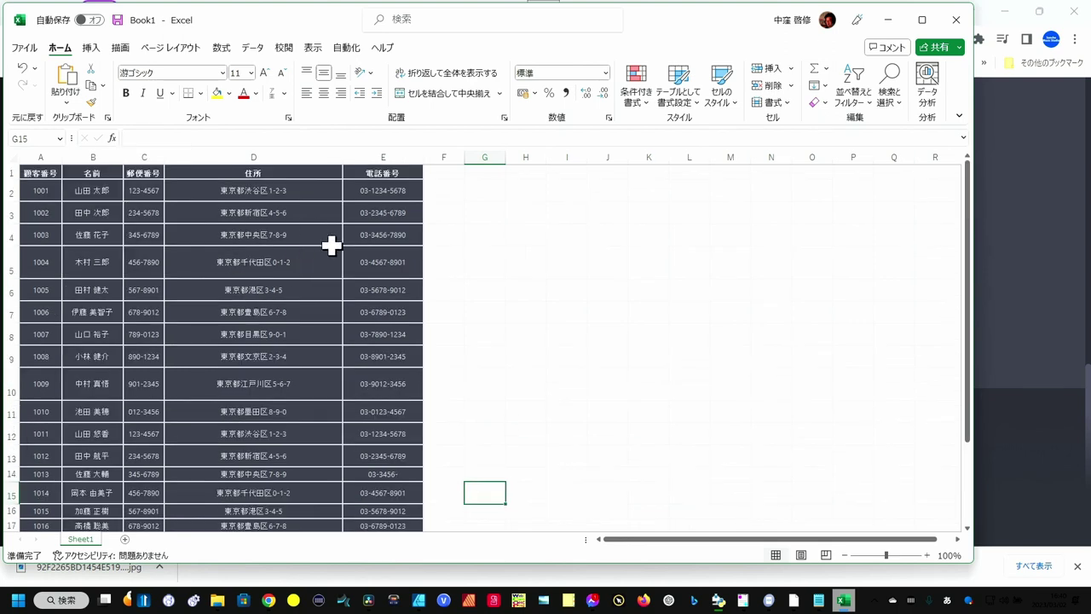
pyautogui.click(473, 212)
pyautogui.moveTo(392, 172)
pyautogui.mouseDown()
pyautogui.moveTo(38, 504)
pyautogui.moveTo(38, 494)
pyautogui.mouseUp()
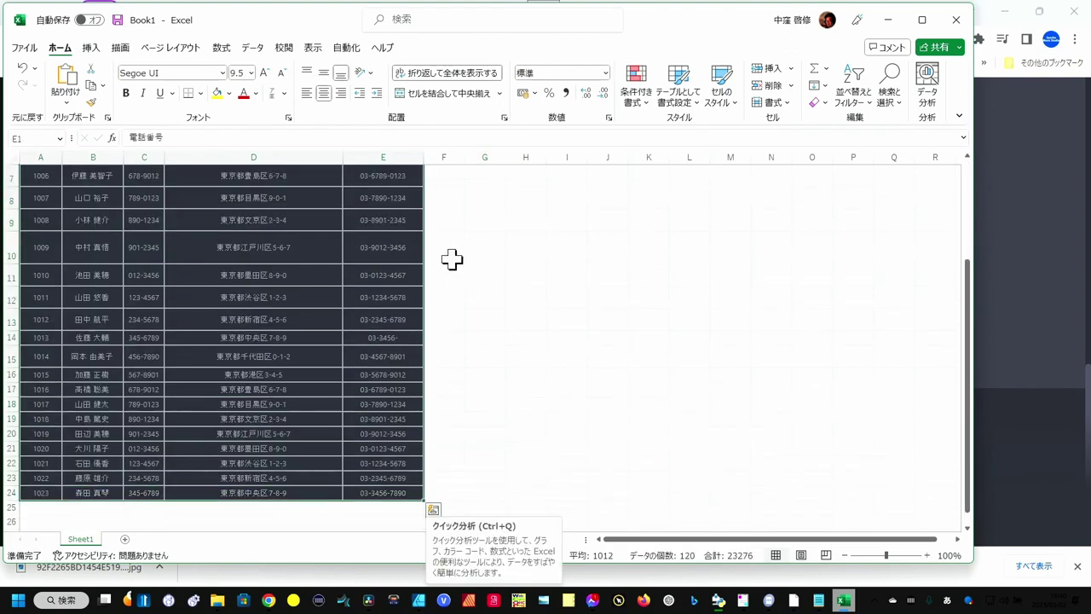
# Step: Give the selected customer table a white fill and black font colour
pyautogui.click(229, 94)
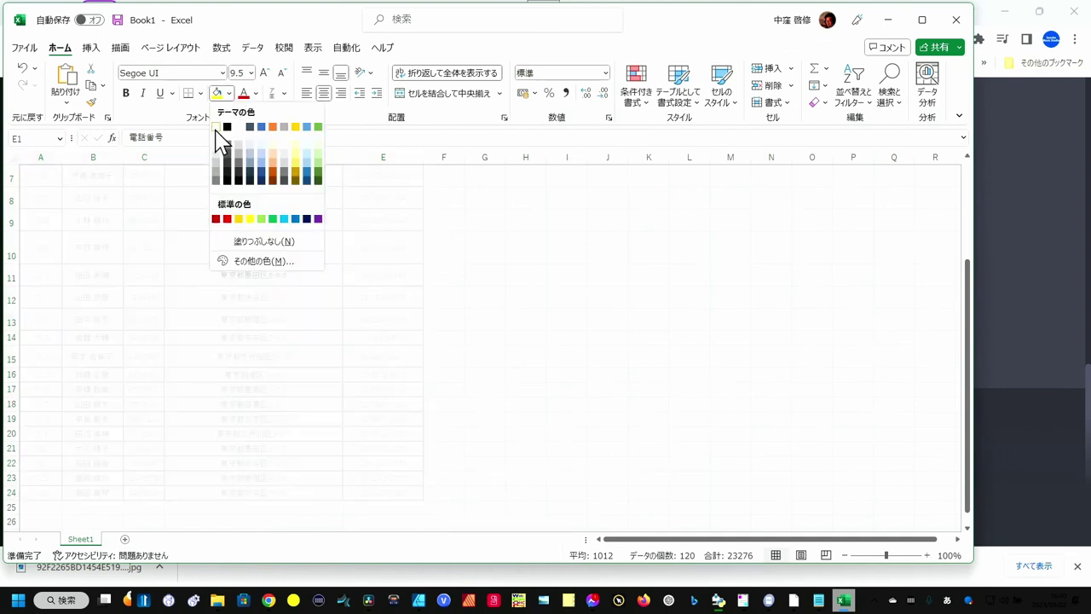
pyautogui.click(216, 136)
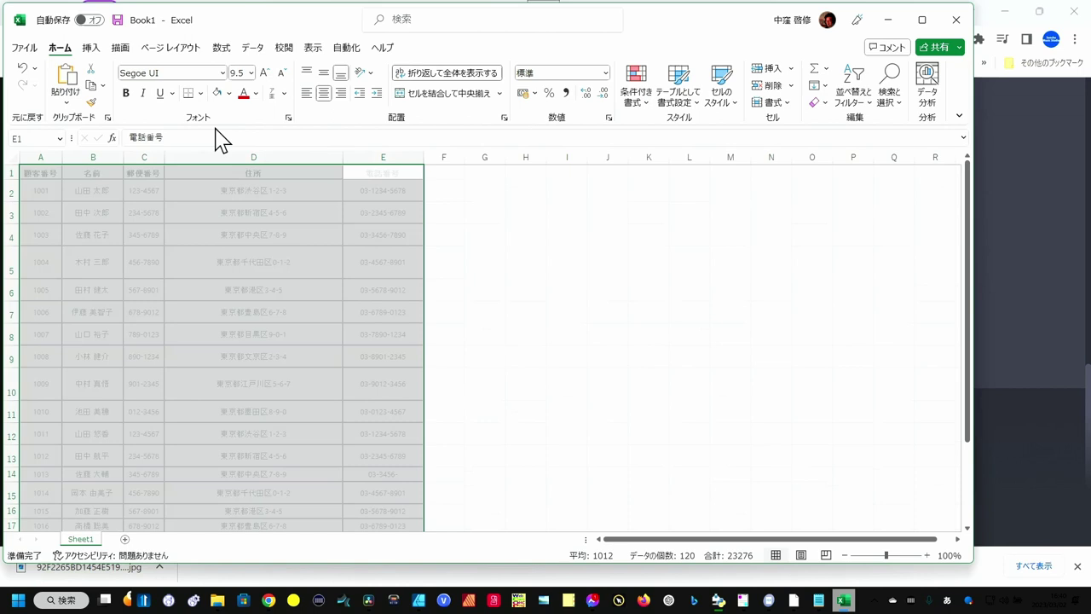
pyautogui.click(256, 95)
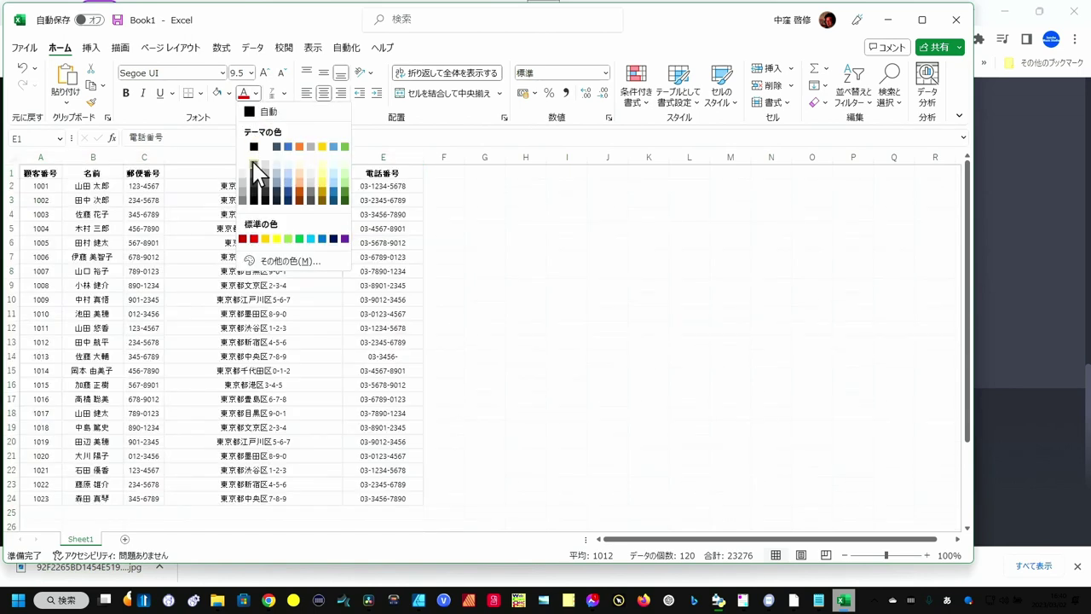
pyautogui.click(253, 149)
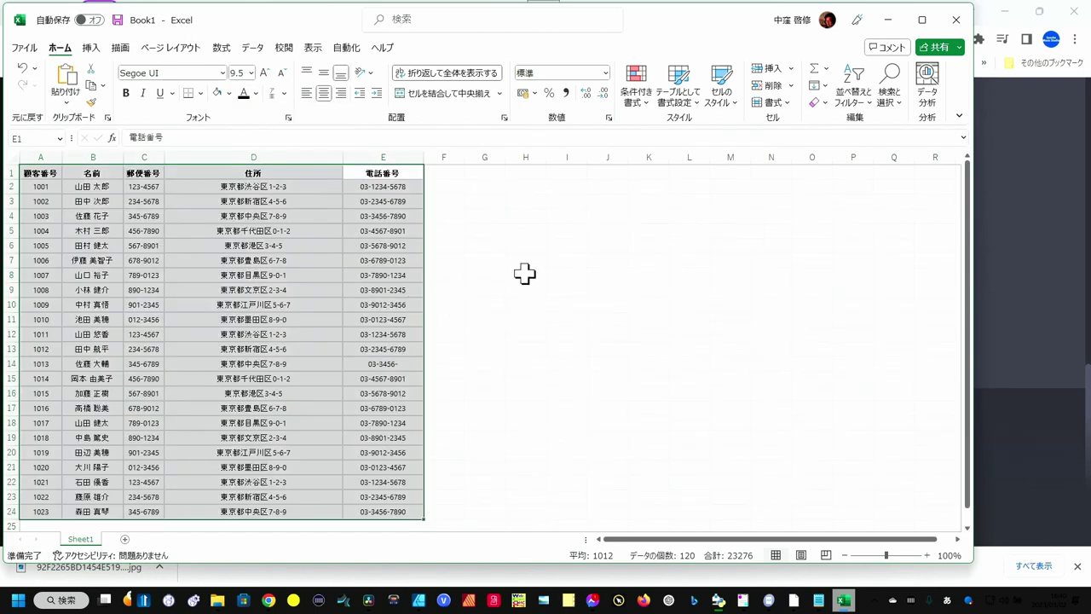
pyautogui.click(524, 275)
# Step: Fill the header cells A1:E1 with the standard yellow colour
pyautogui.moveTo(402, 174); pyautogui.dragTo(43, 166)
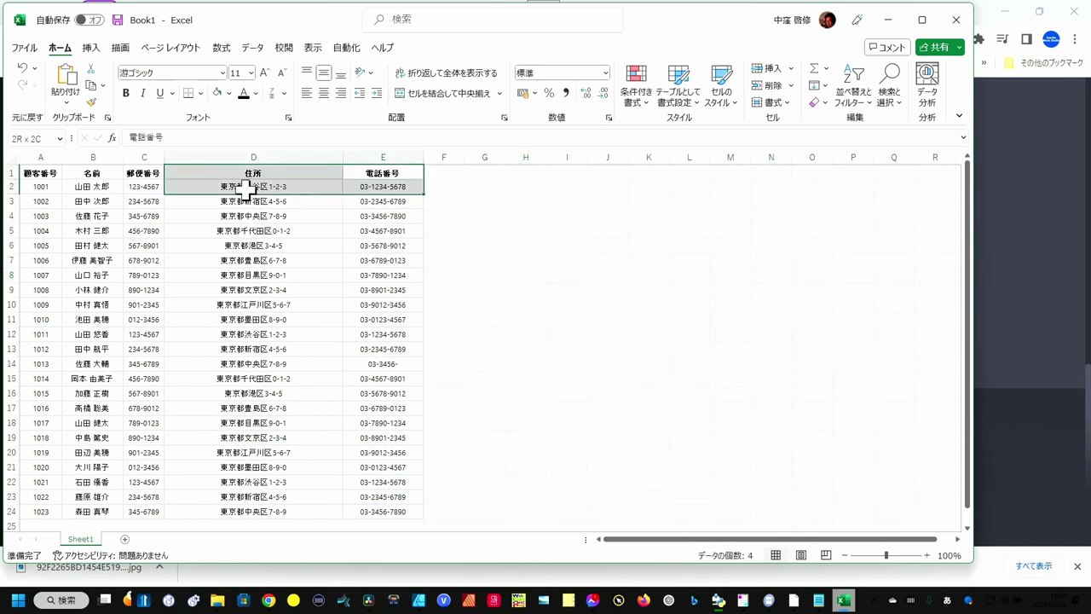
pyautogui.click(228, 93)
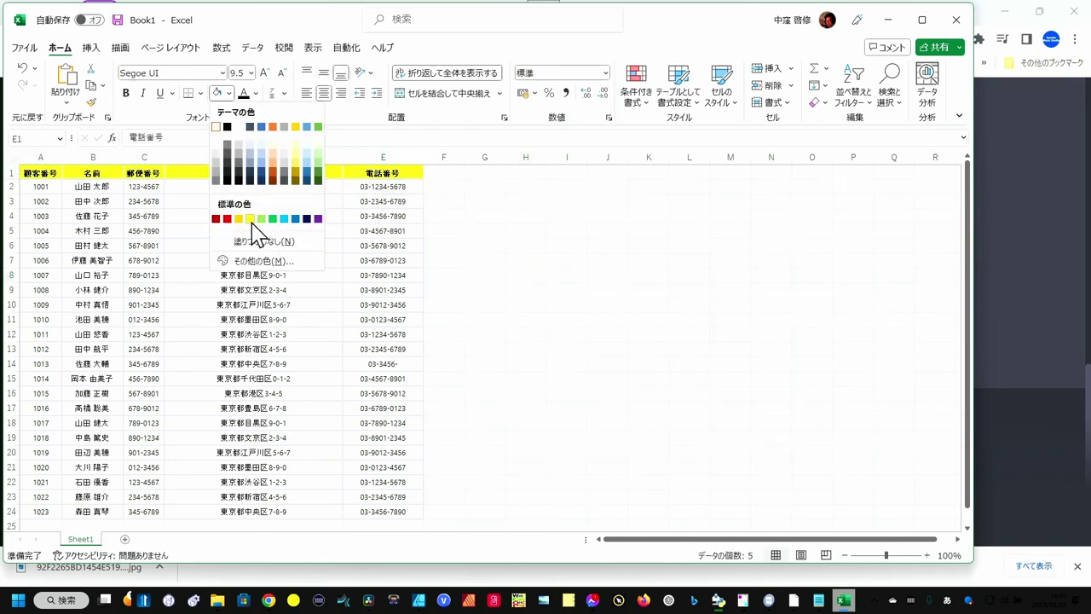
pyautogui.click(259, 219)
pyautogui.click(463, 258)
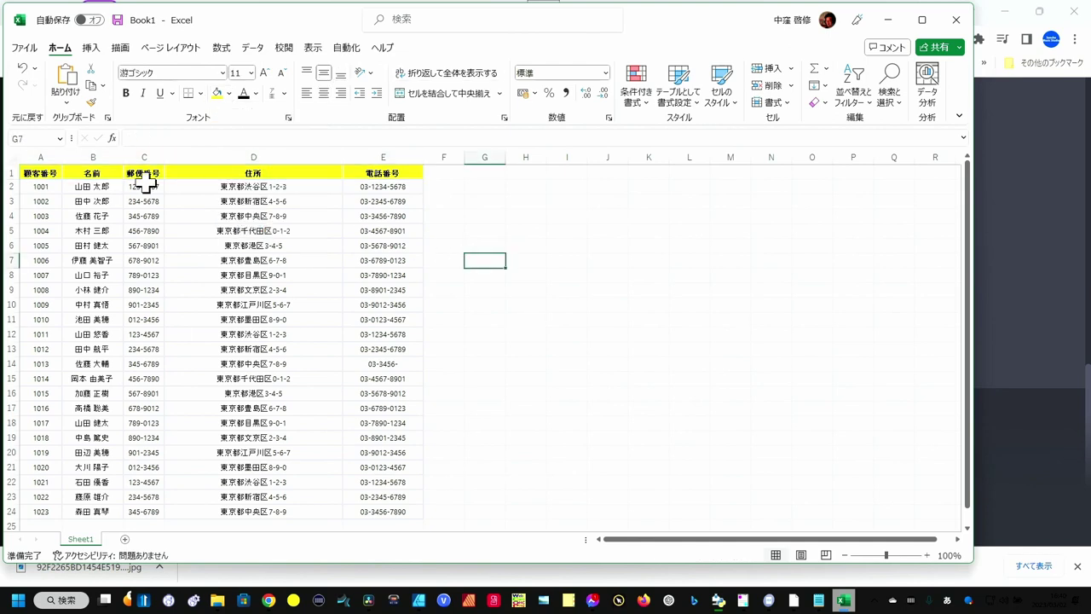
pyautogui.scroll(-3, 251, 368)
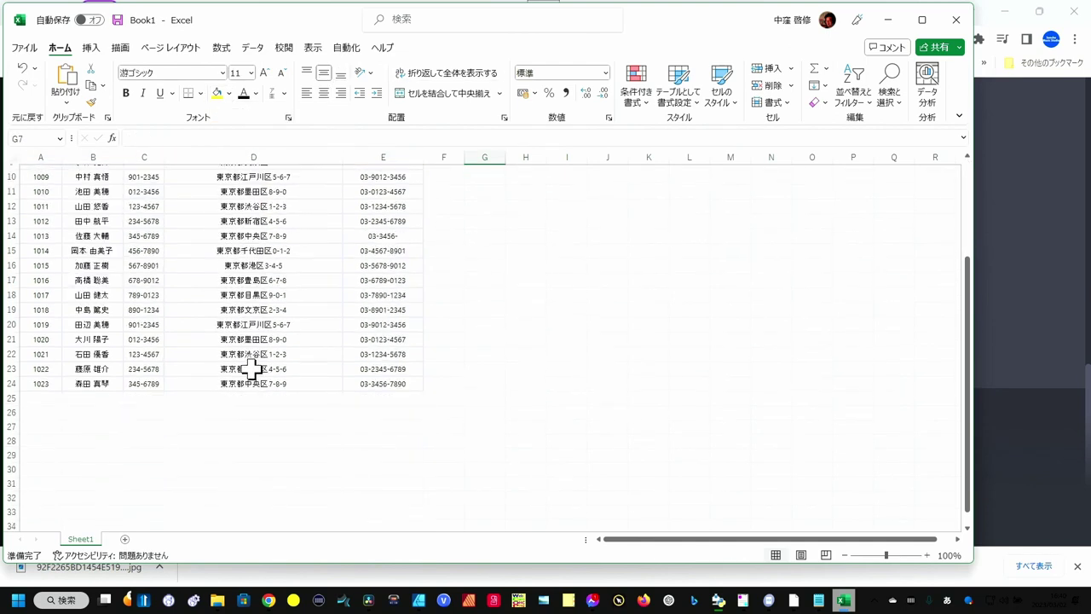
pyautogui.scroll(3, 251, 368)
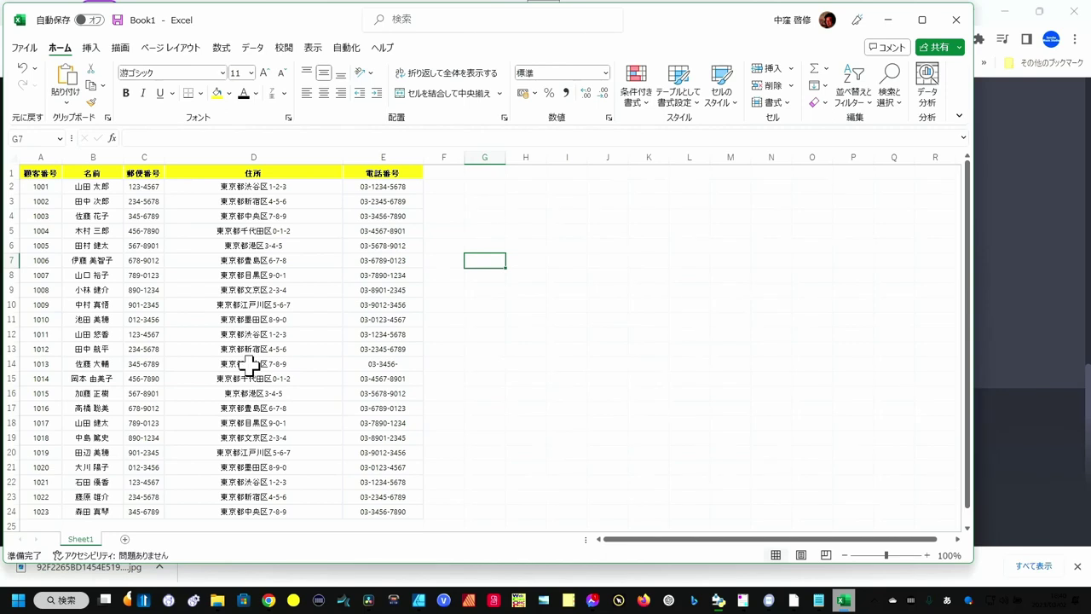